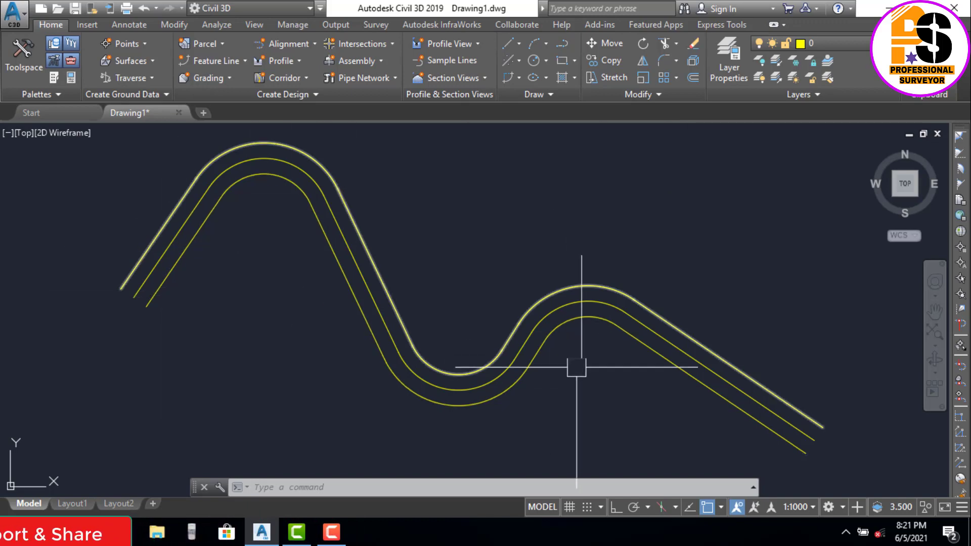
- Examine the road's centre polyline and its outer edge polyline by selecting each one in turn
middle_drag(421, 180, 436, 185)
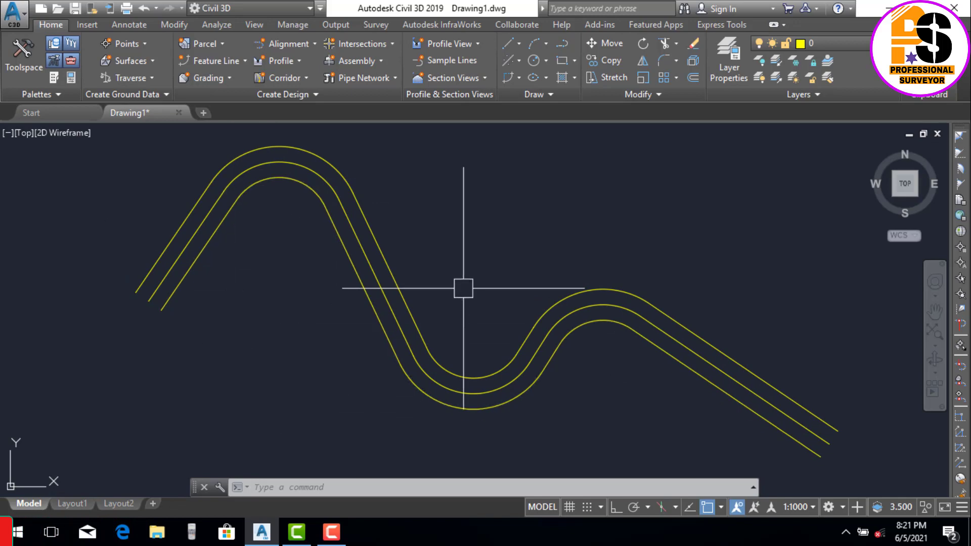
click(326, 181)
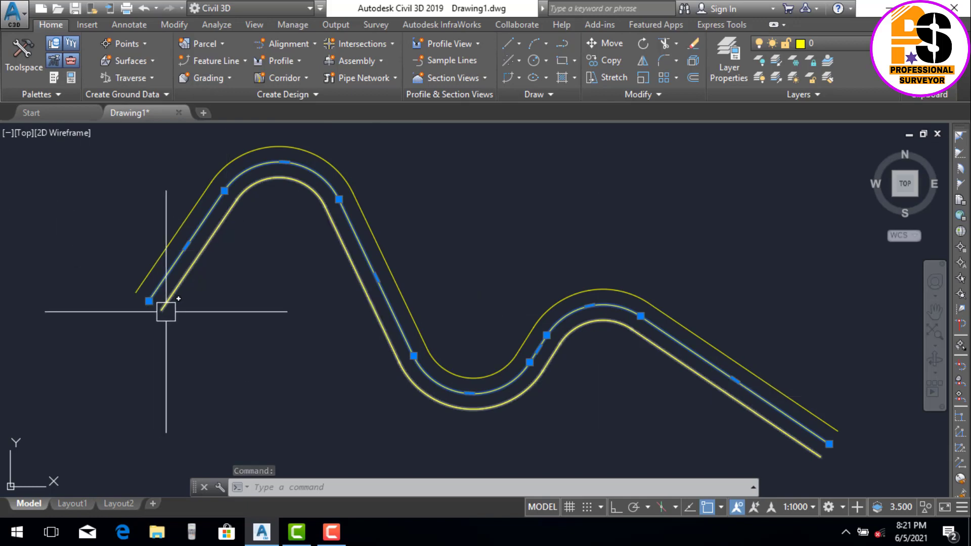
key(Escape)
key(Escape)
click(245, 173)
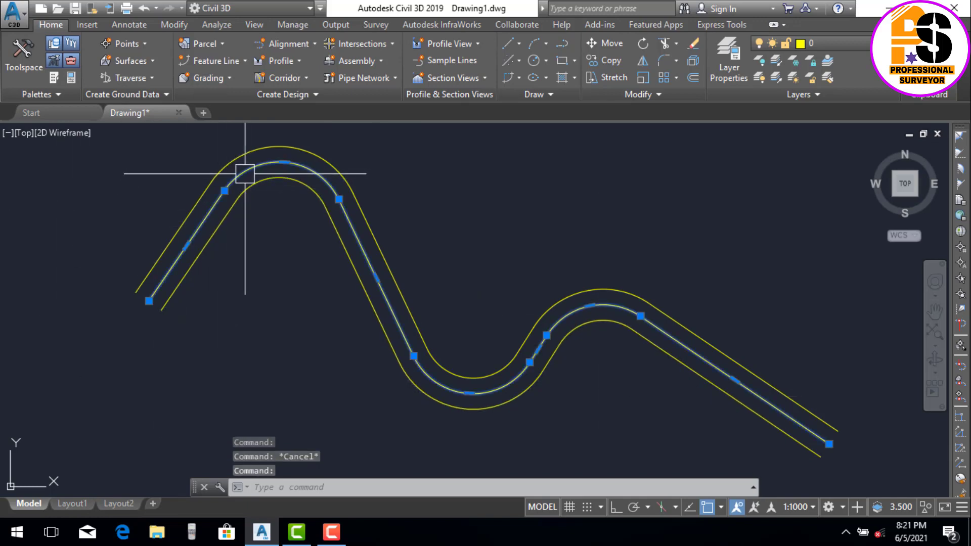
mouse_move(339, 199)
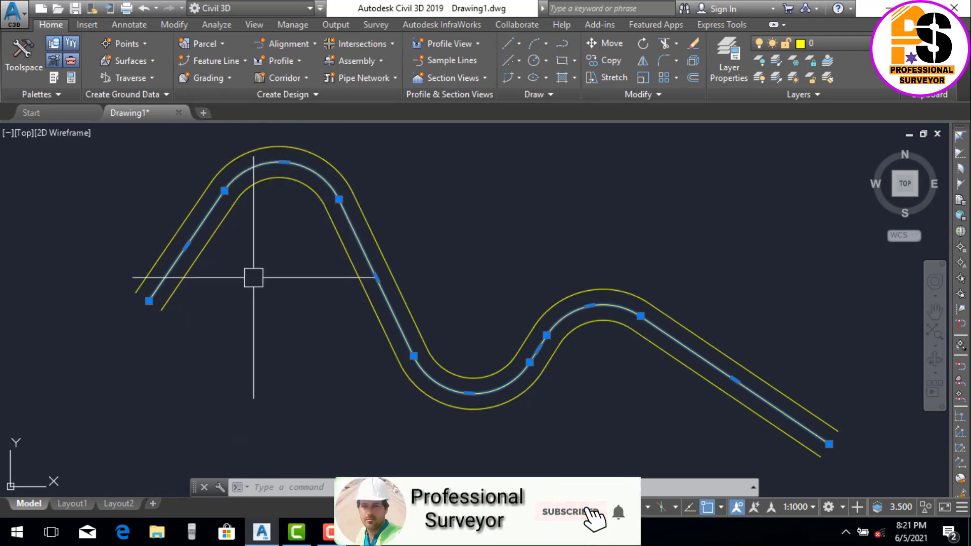
key(Escape)
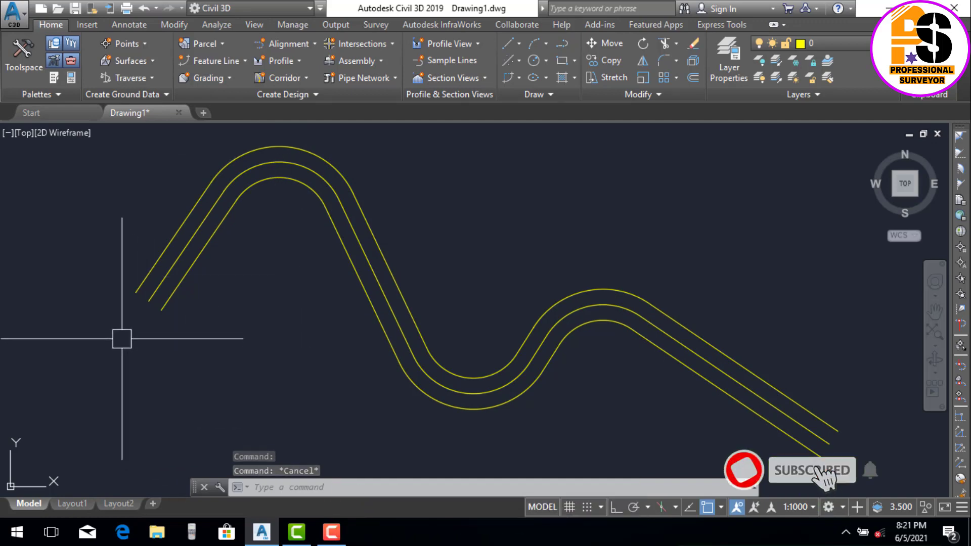
click(172, 270)
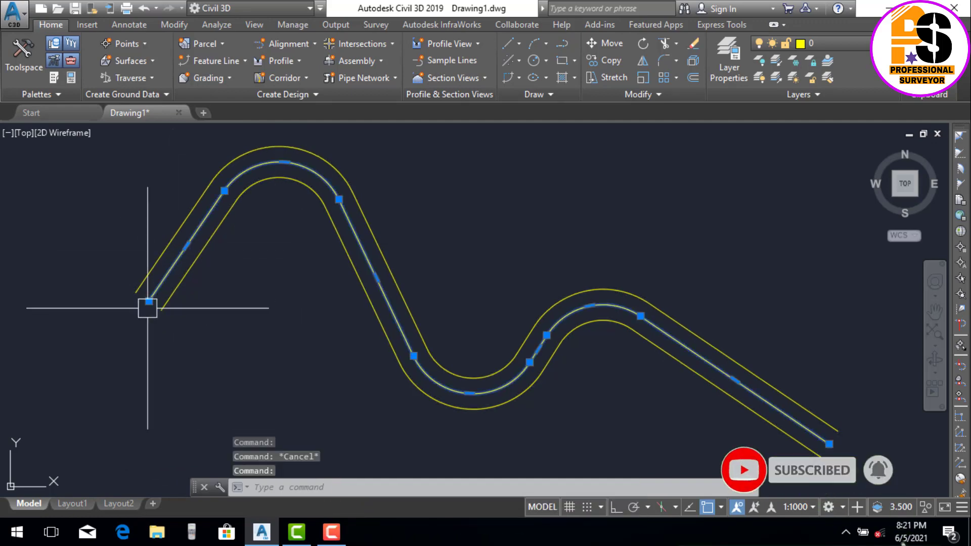
key(Escape)
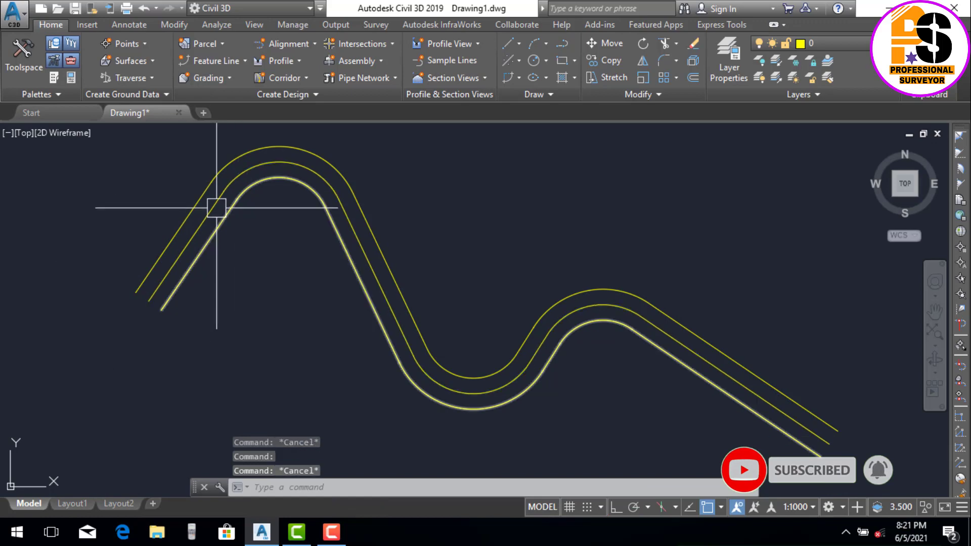
click(253, 155)
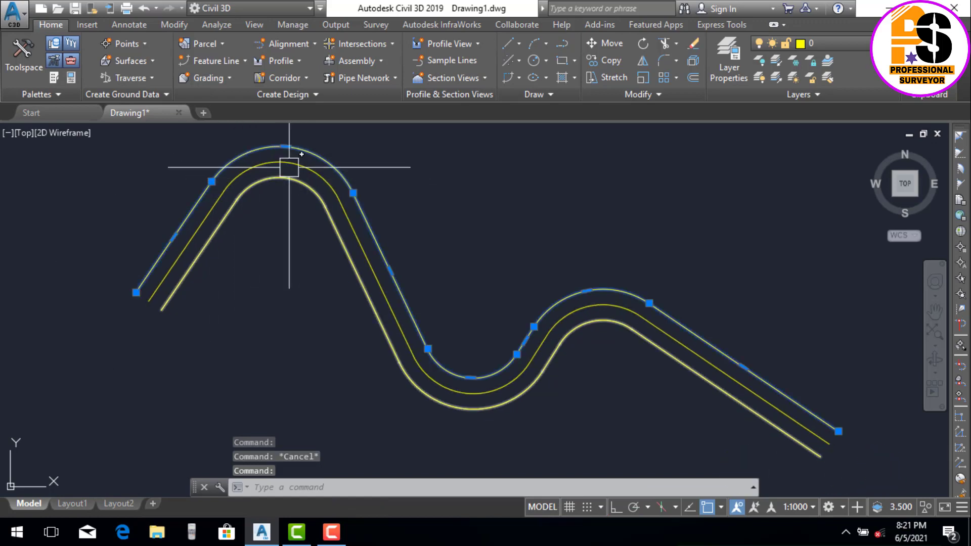
key(Escape)
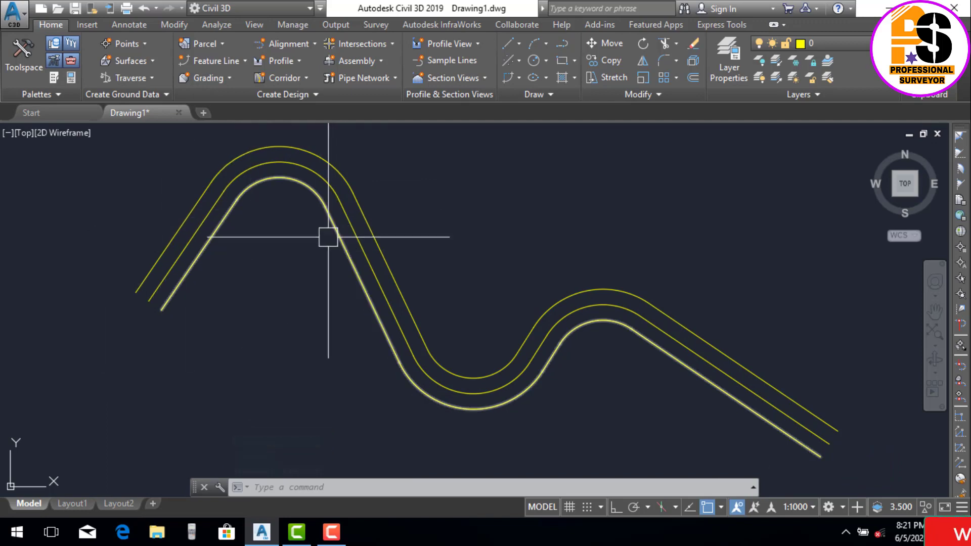
- Start creating an alignment from objects and pick the road's middle polyline as its source
click(309, 47)
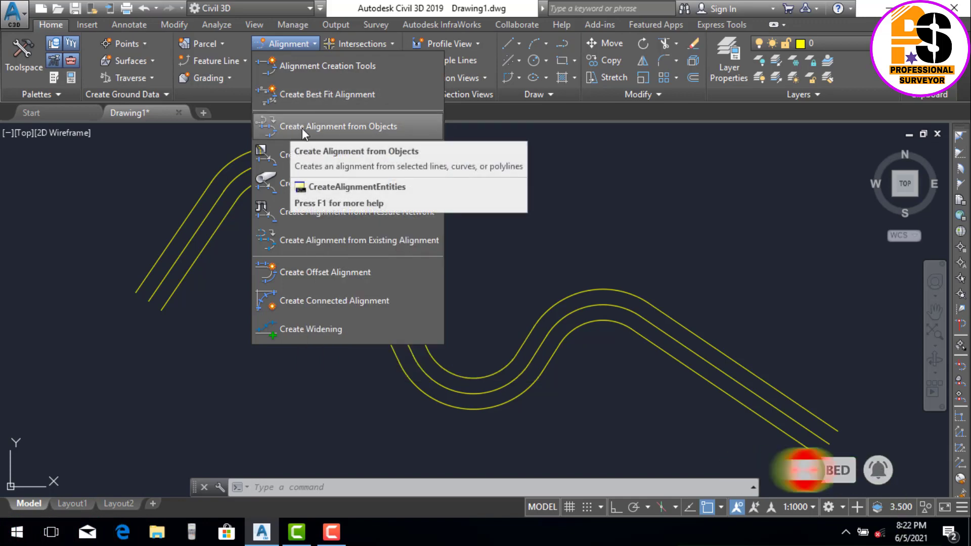
click(322, 129)
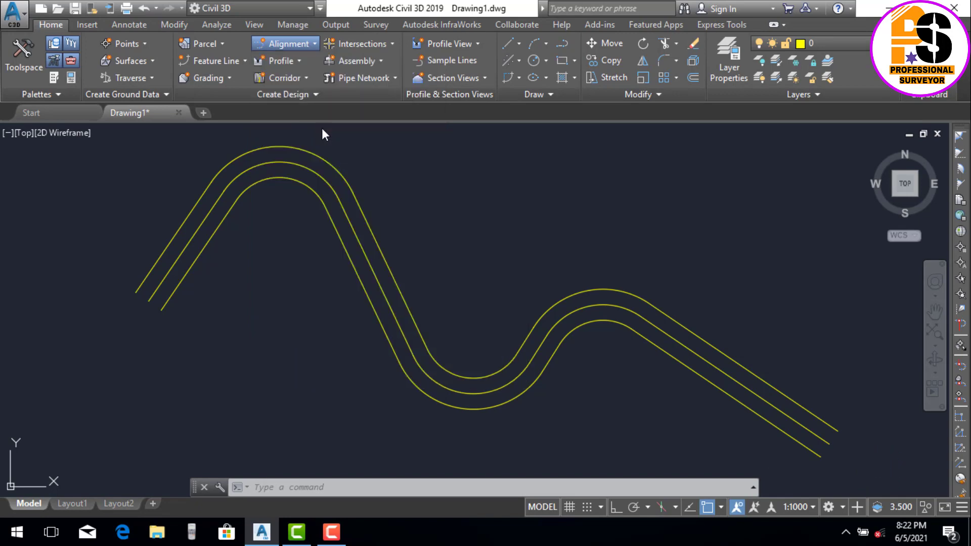
scroll(165, 266, up, 5)
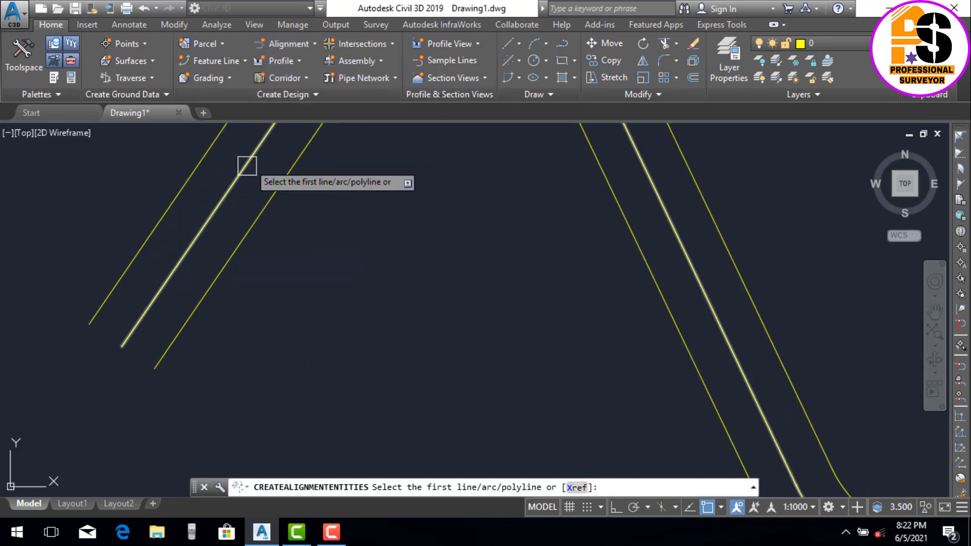
scroll(216, 206, down, 3)
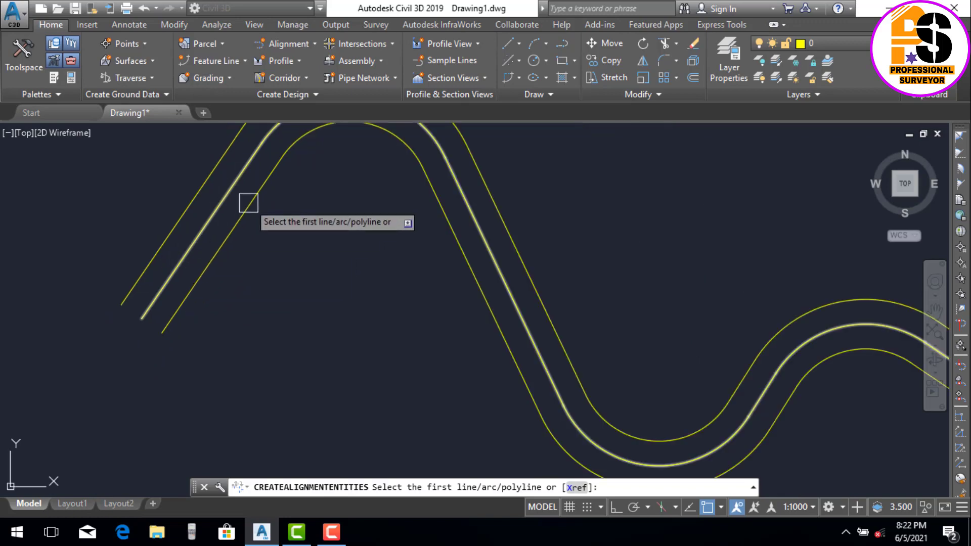
scroll(168, 203, down, 4)
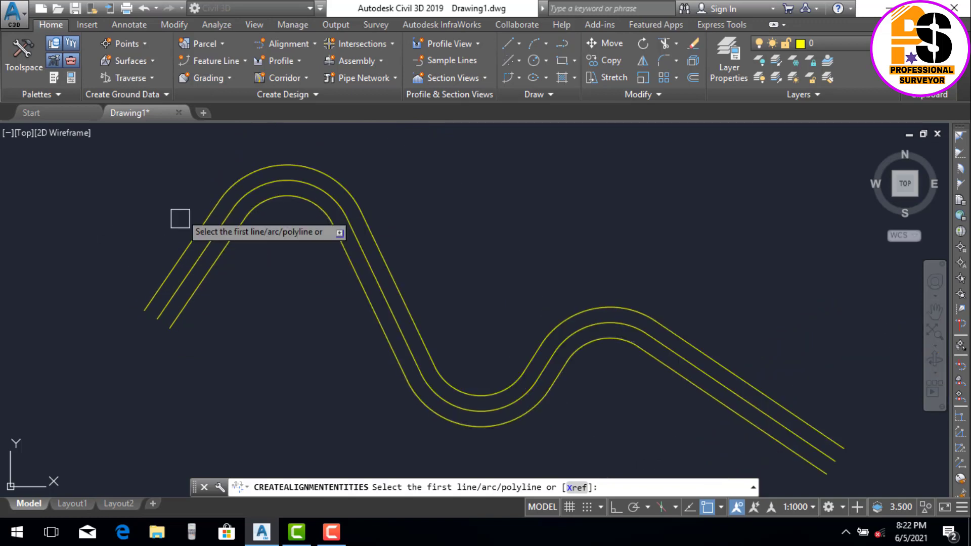
scroll(308, 182, up, 3)
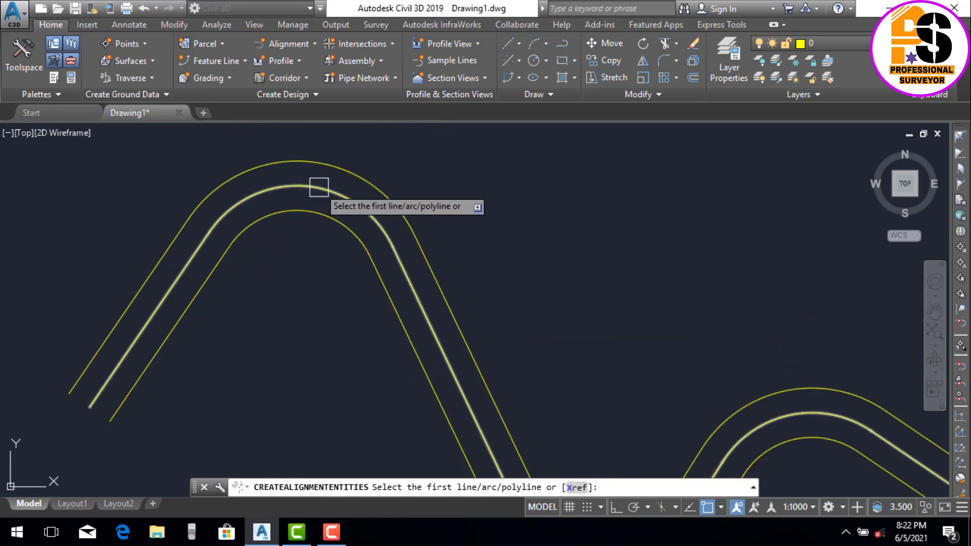
click(319, 187)
scroll(323, 192, down, 2)
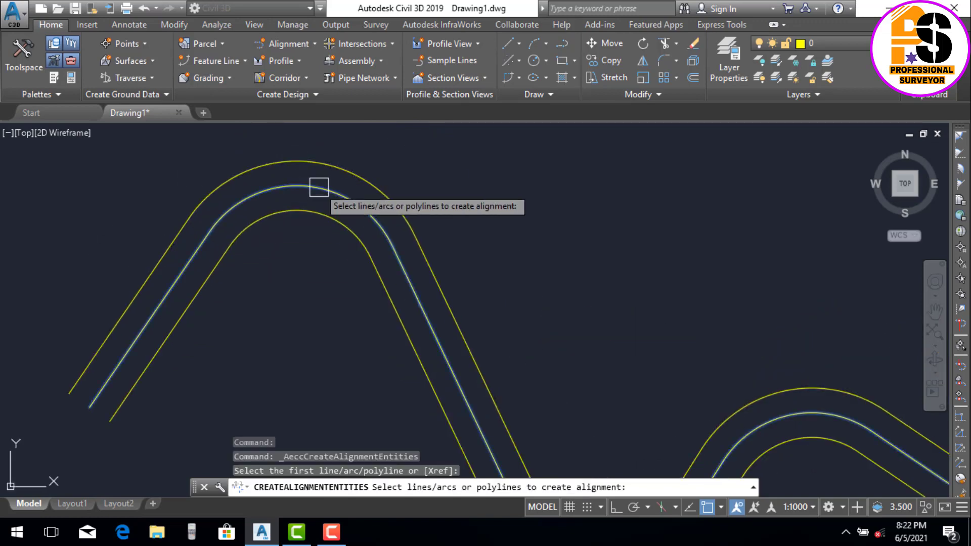
key(Return)
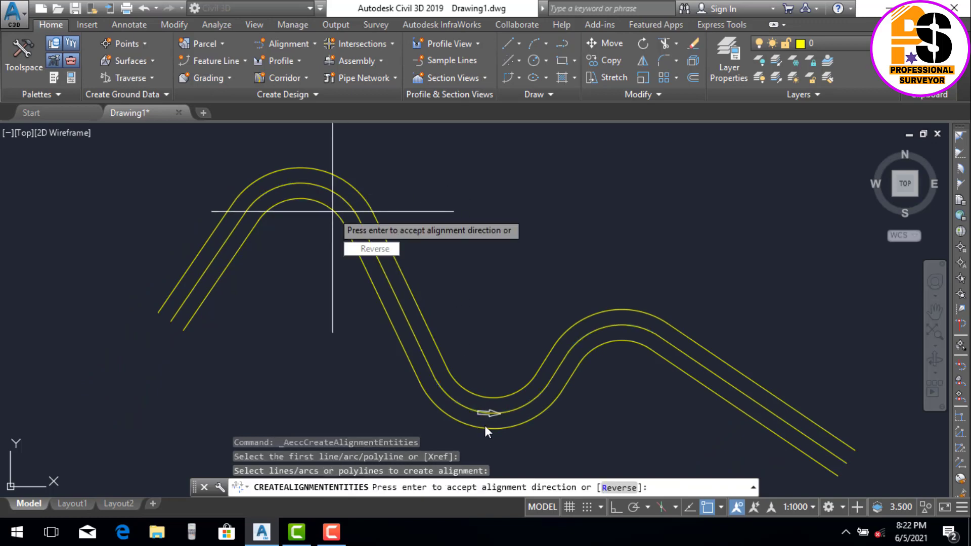
- Check the direction arrow on the valley curve and accept the alignment direction from west to east
scroll(490, 424, up, 4)
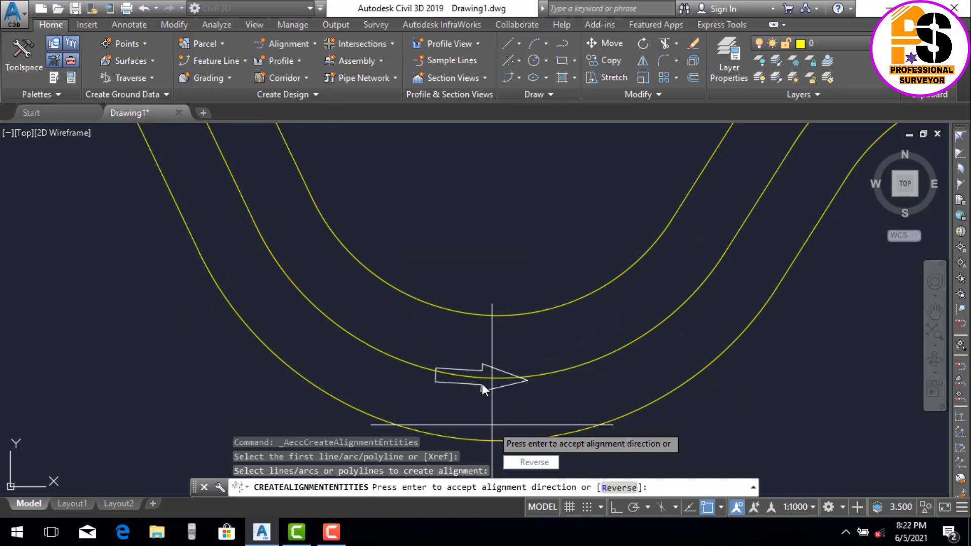
scroll(481, 382, down, 4)
scroll(481, 380, down, 2)
scroll(481, 379, up, 3)
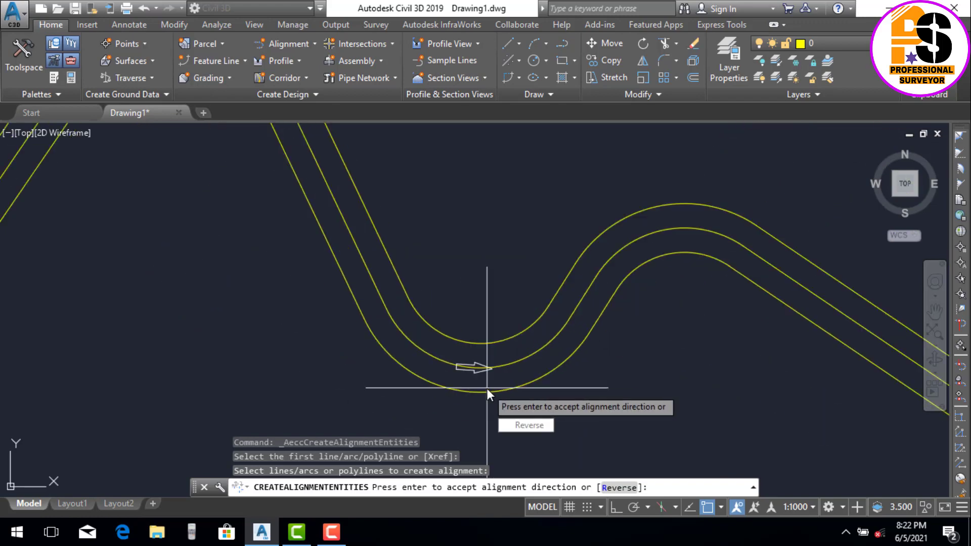
scroll(473, 373, down, 3)
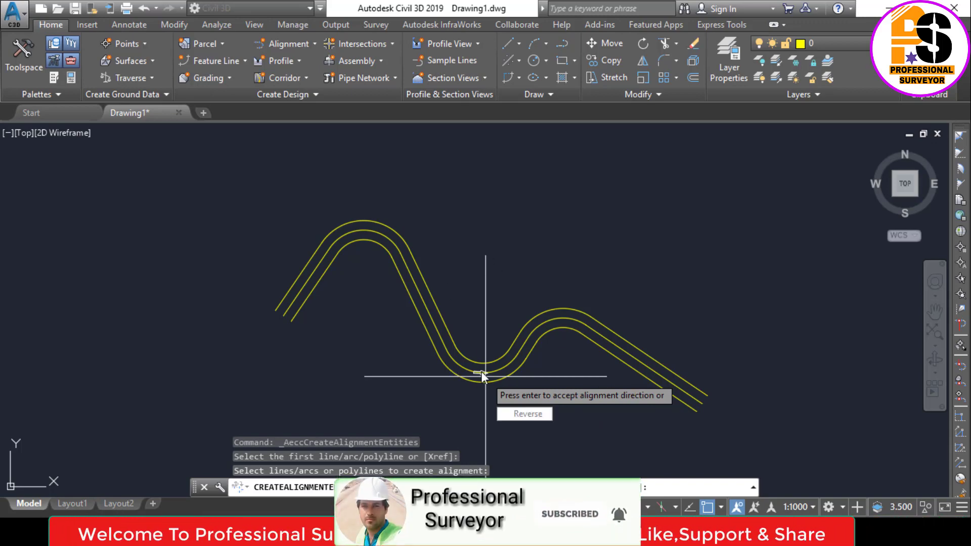
scroll(480, 371, up, 2)
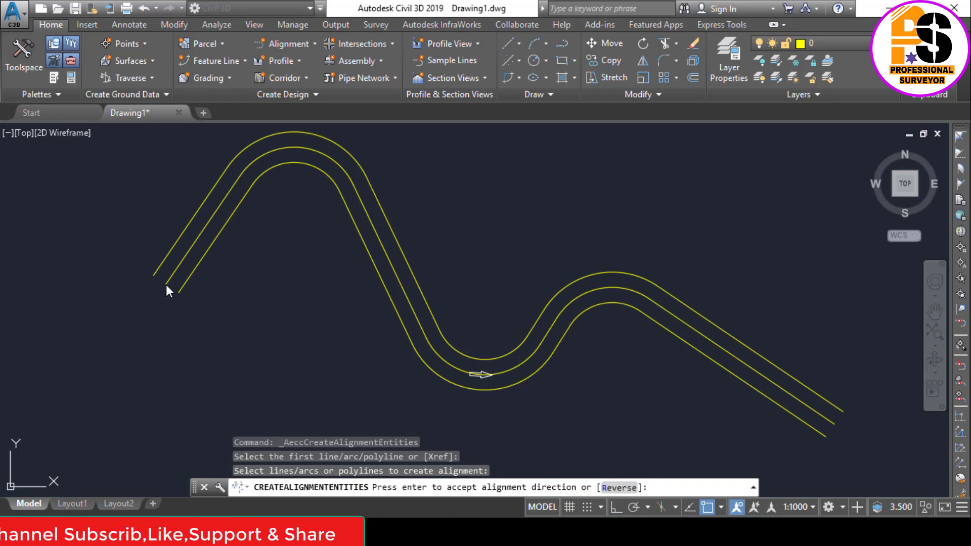
key(Return)
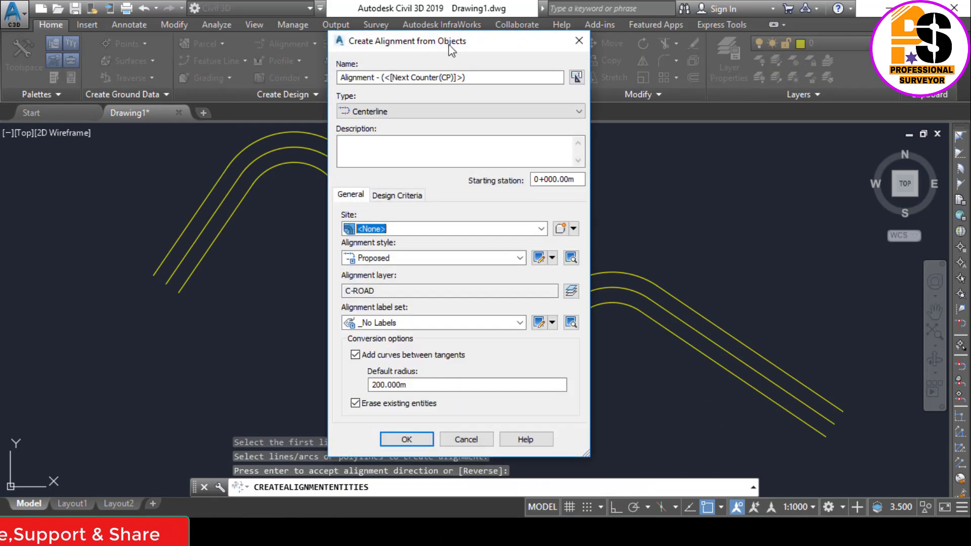
- Name the alignment LR-10, with the site set to <None> and the alignment style set to Proposed
drag(450, 48, 427, 27)
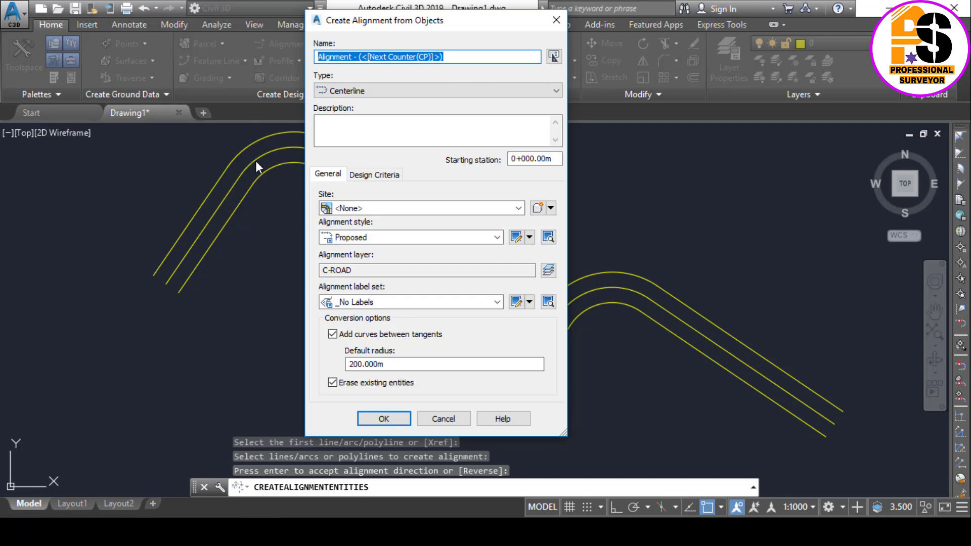
text(LR-10)
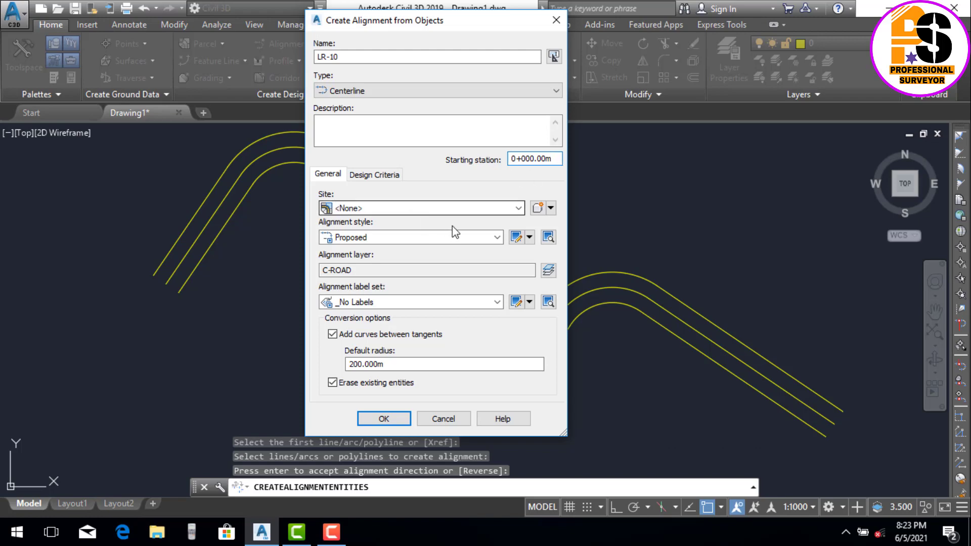
click(518, 208)
click(519, 208)
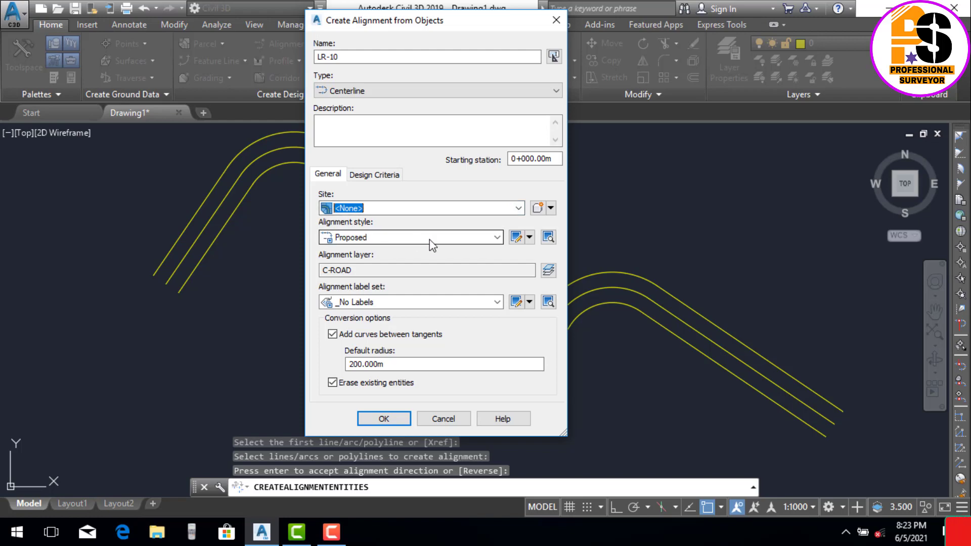
click(495, 238)
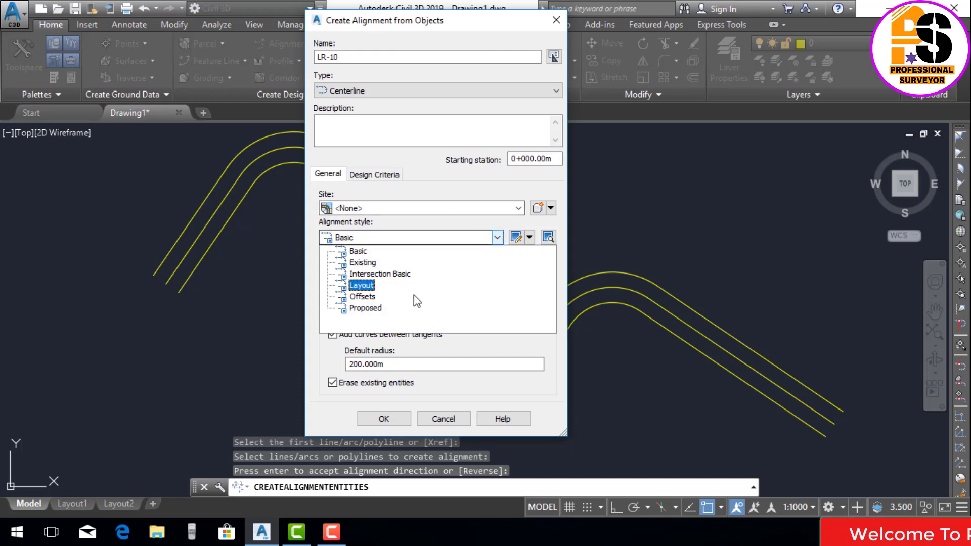
click(413, 313)
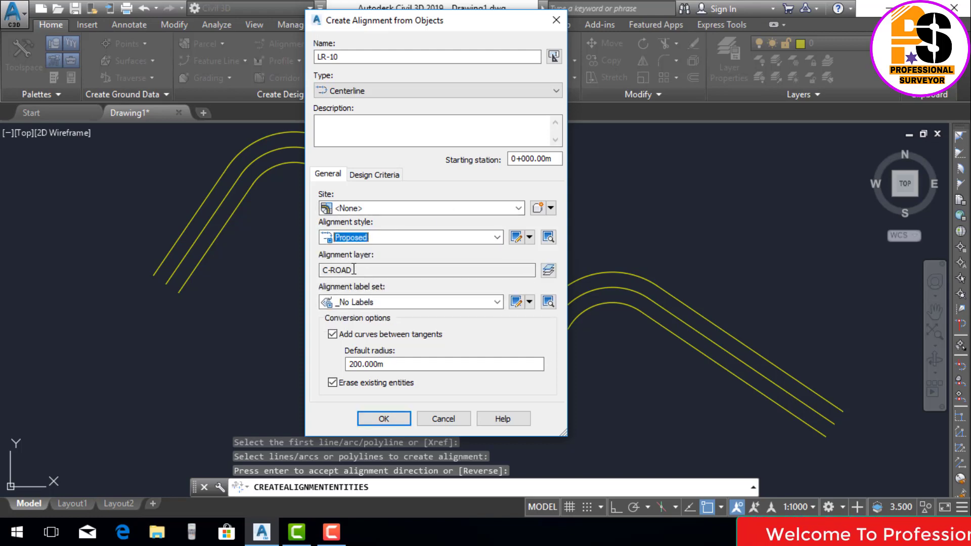
- Examine the layers available as the alignment's base layer, and leave the layer selection without choosing another one
click(477, 273)
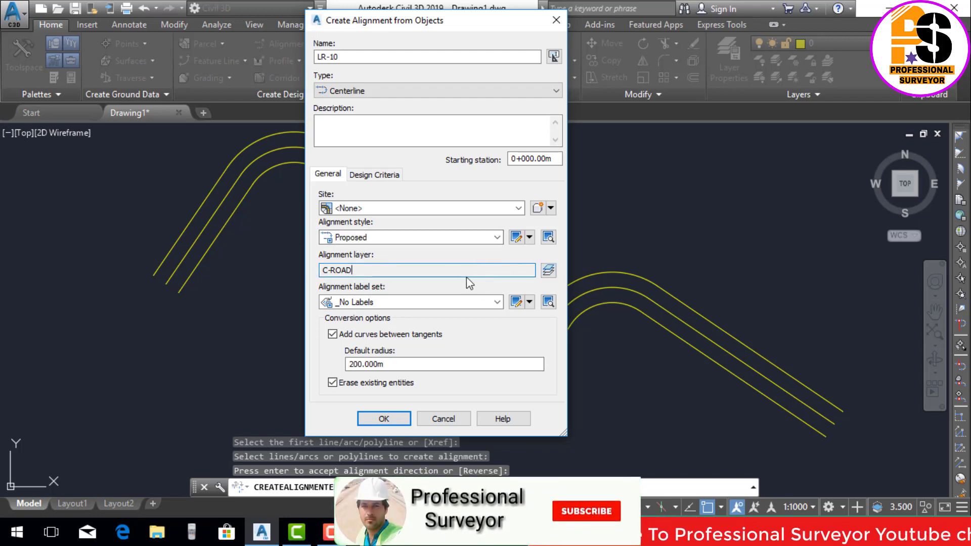
click(548, 270)
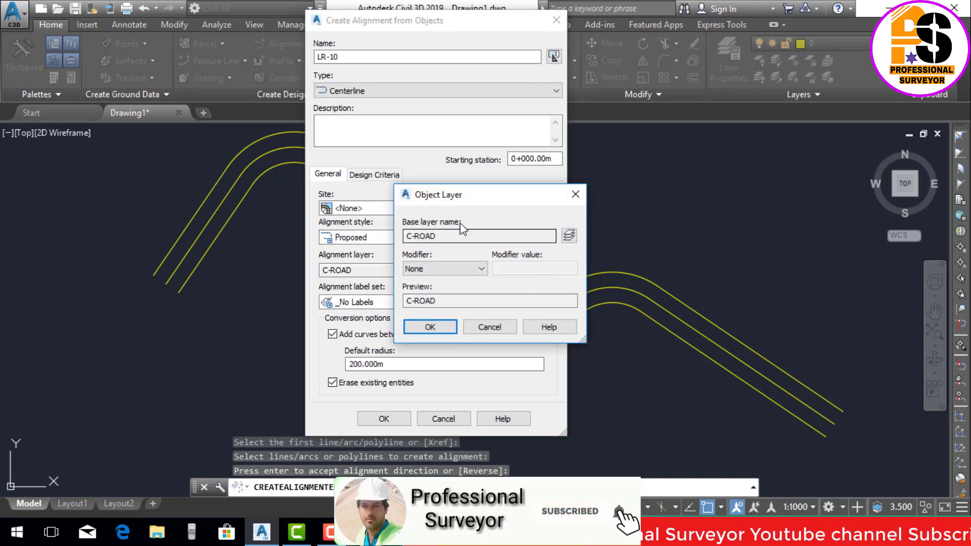
click(569, 236)
scroll(371, 254, down, 4)
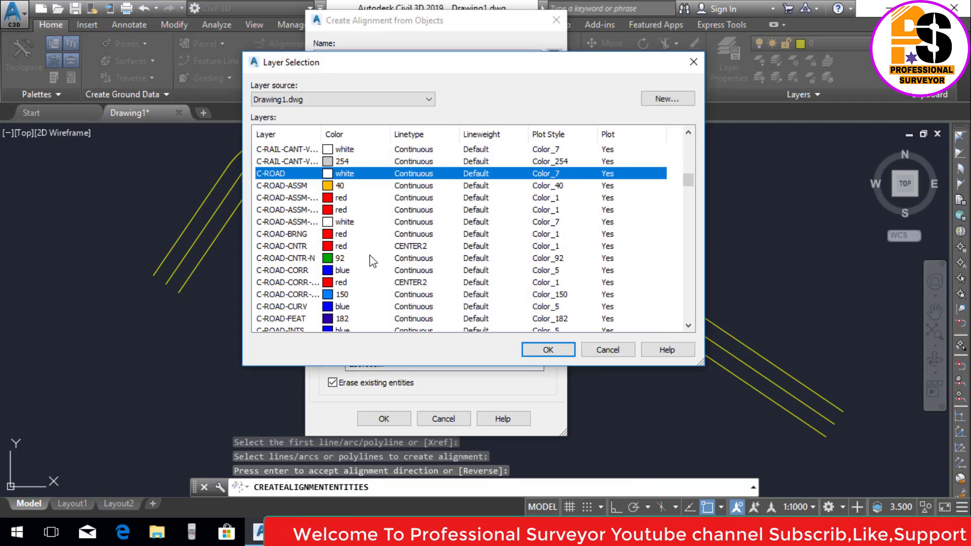
scroll(377, 292, up, 5)
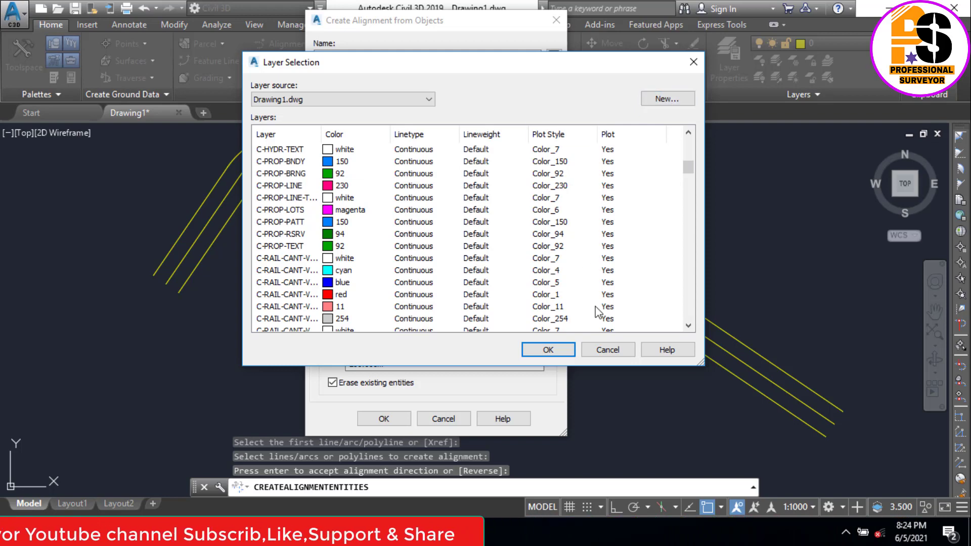
click(602, 354)
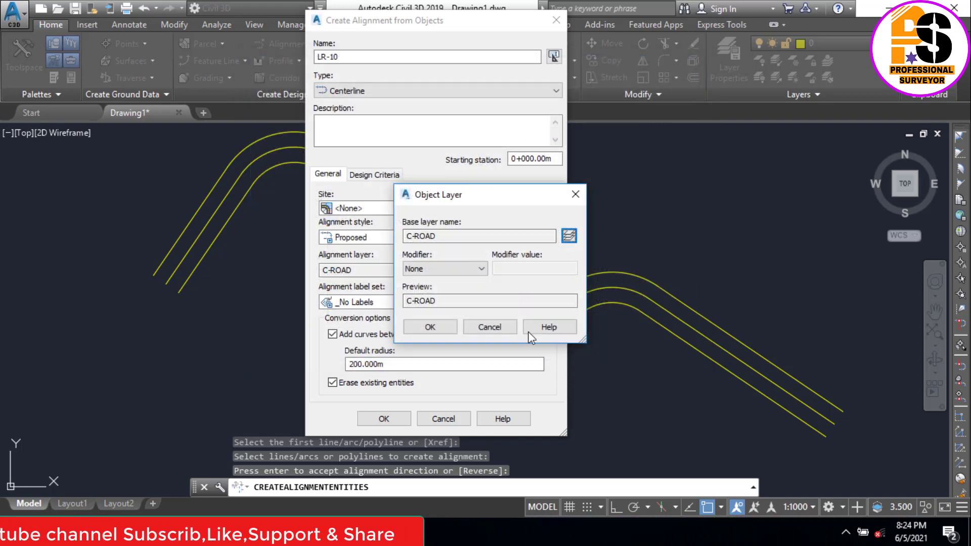
click(489, 326)
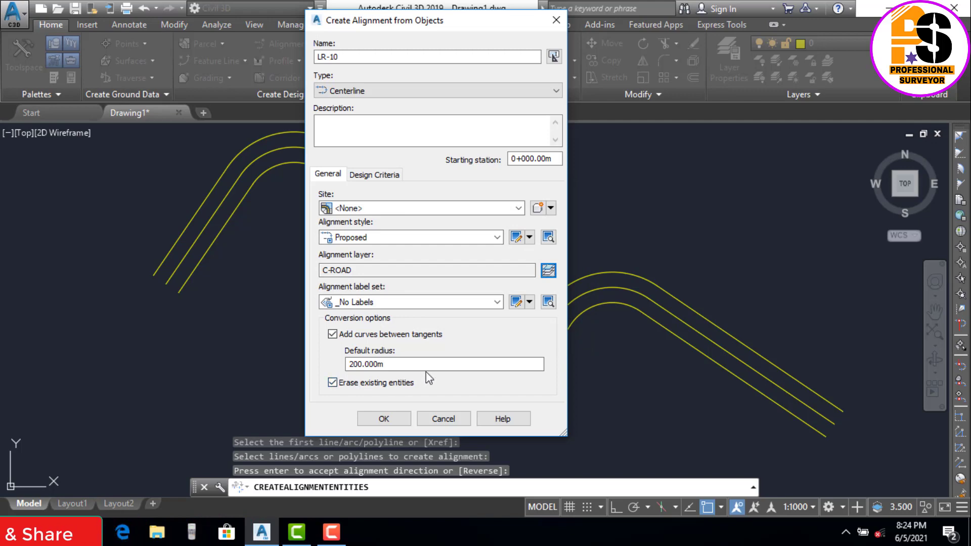
- Create the LR-10 centerline alignment with the configured settings
click(385, 419)
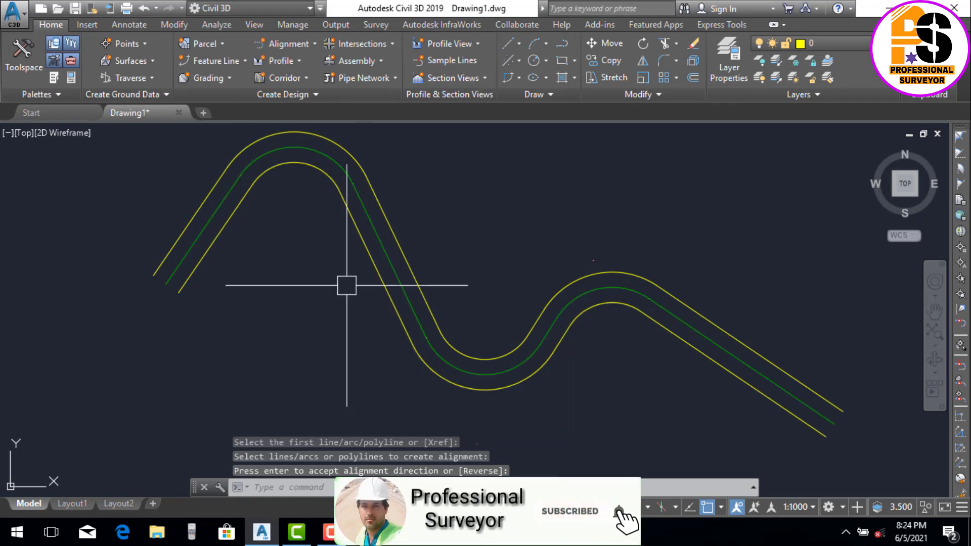
middle_drag(341, 255, 335, 281)
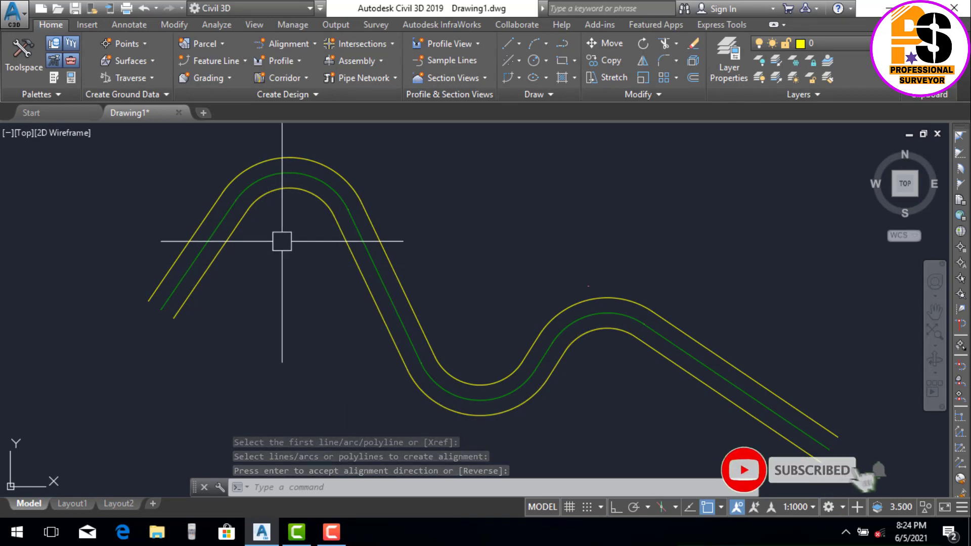
- Show the Toolspace Toolbox and expand the Alignment reports under Reports Manager
key(Return)
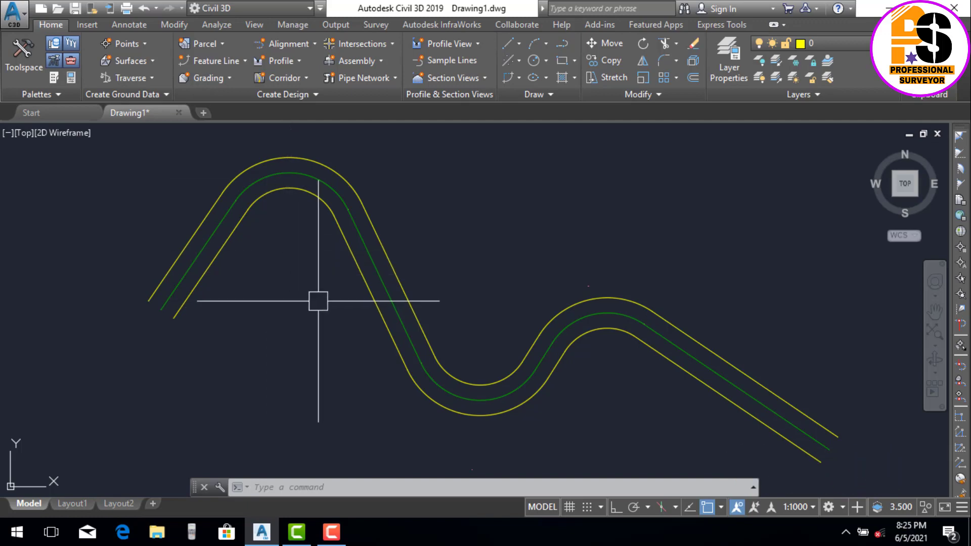
middle_drag(306, 301, 327, 298)
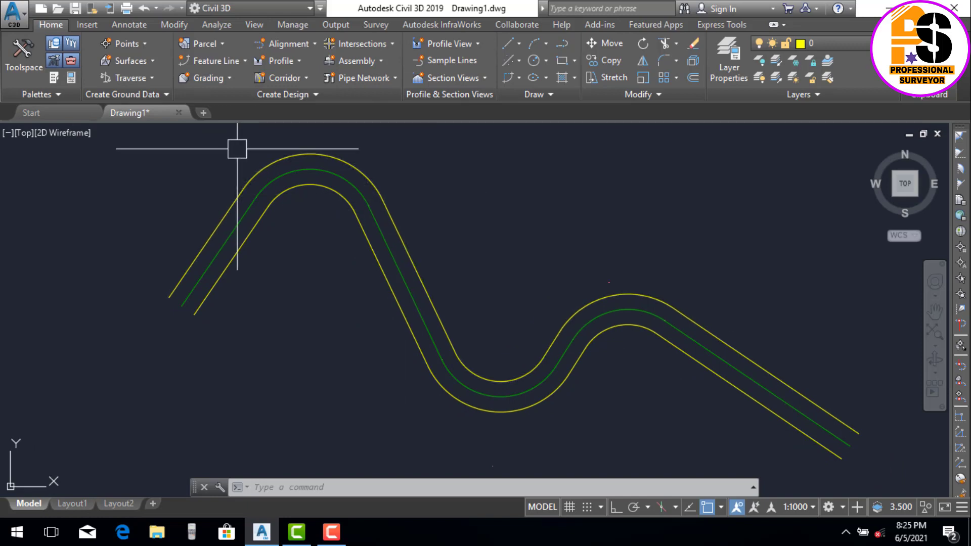
click(31, 59)
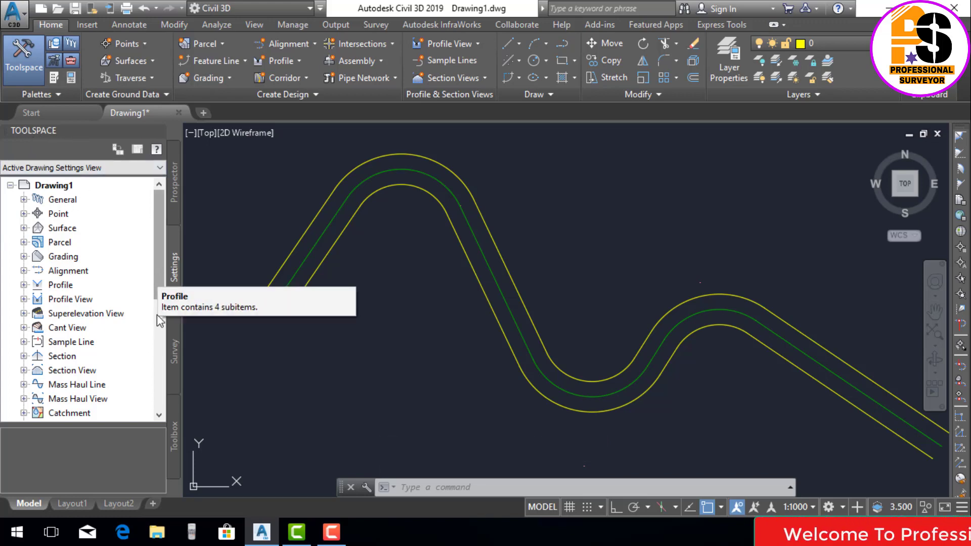
click(174, 451)
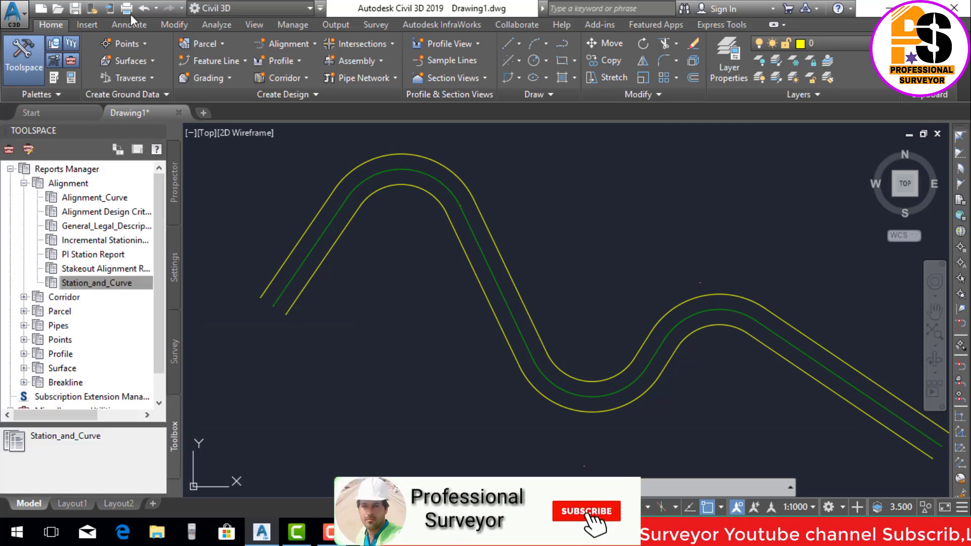
click(73, 57)
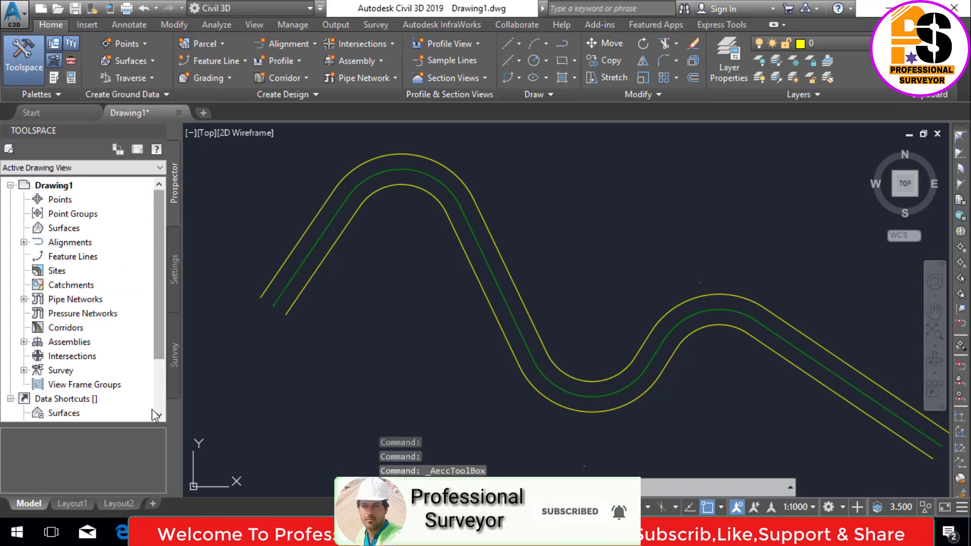
click(75, 59)
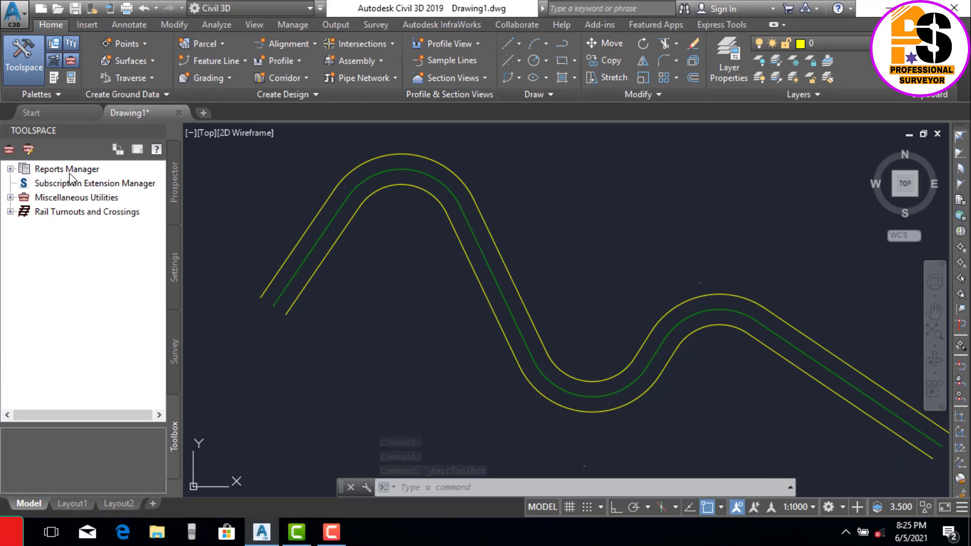
click(11, 169)
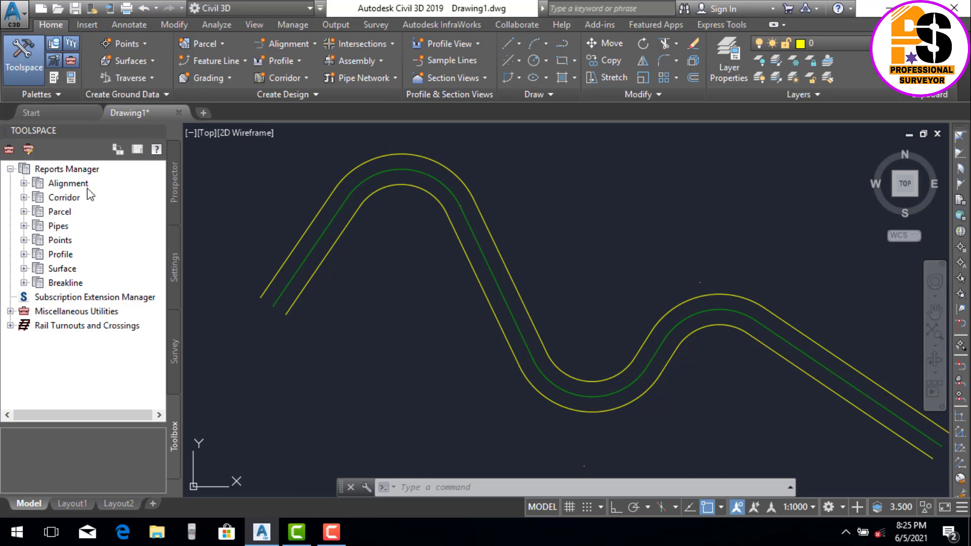
click(24, 183)
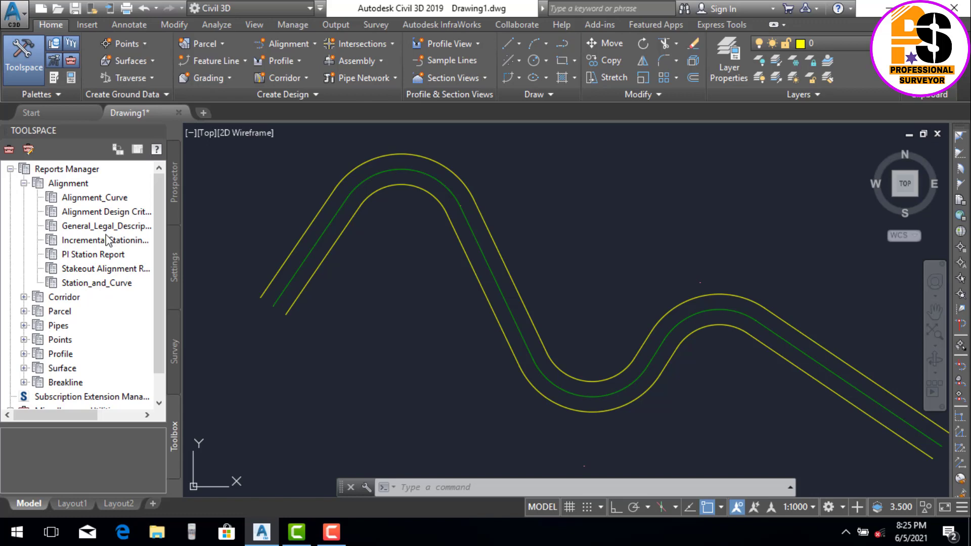
- Execute the Incremental Stationing Report from the Alignment reports
click(123, 241)
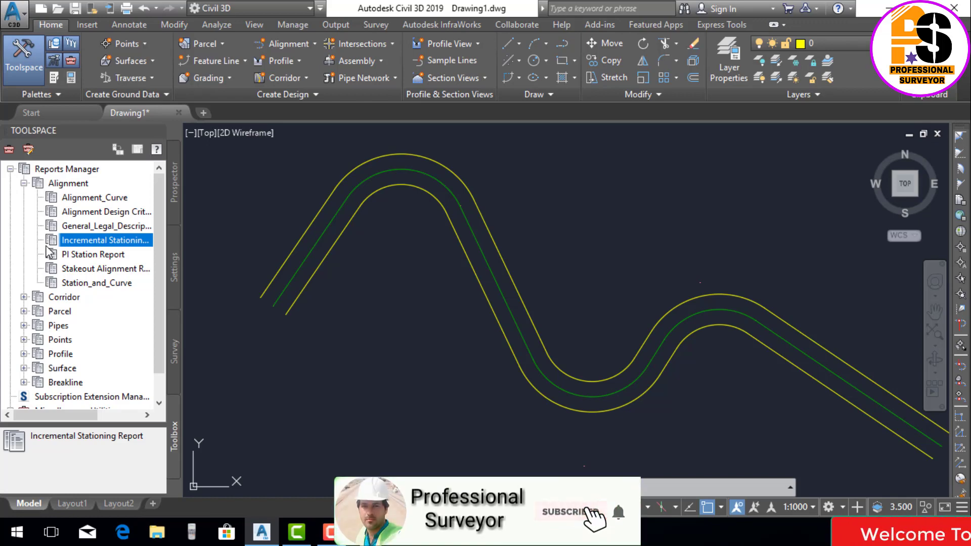
right_click(92, 241)
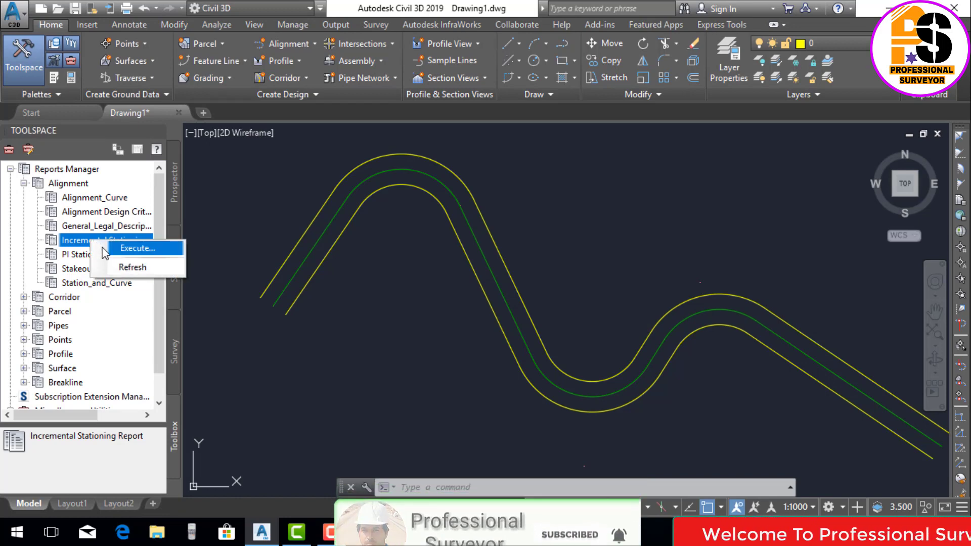
click(103, 247)
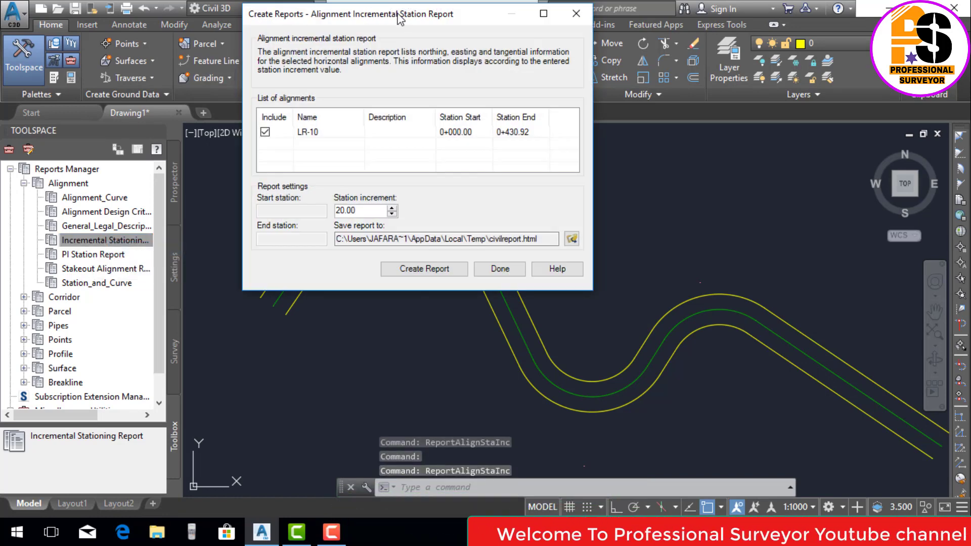
drag(391, 15, 392, 33)
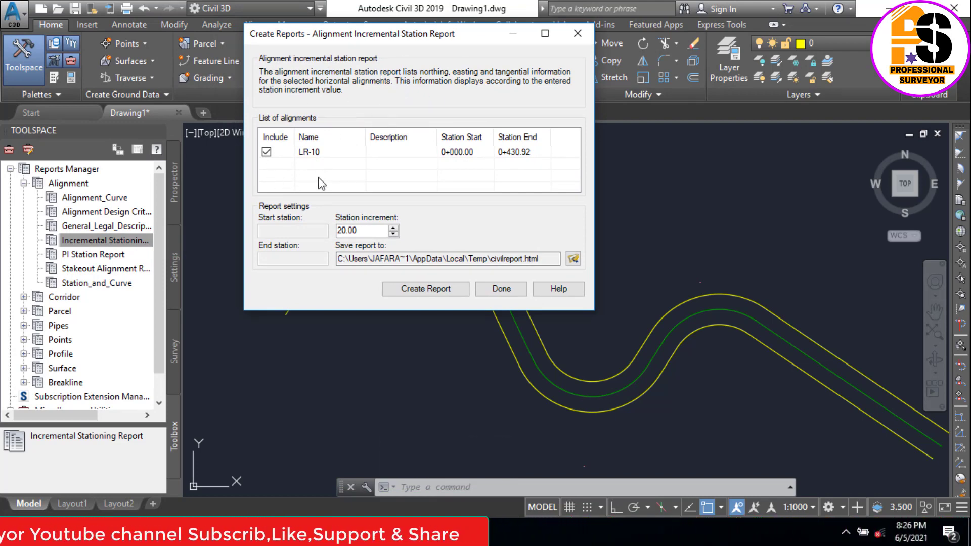
- Keep alignment LR-10 included in the report and set the station increment to 25
click(310, 151)
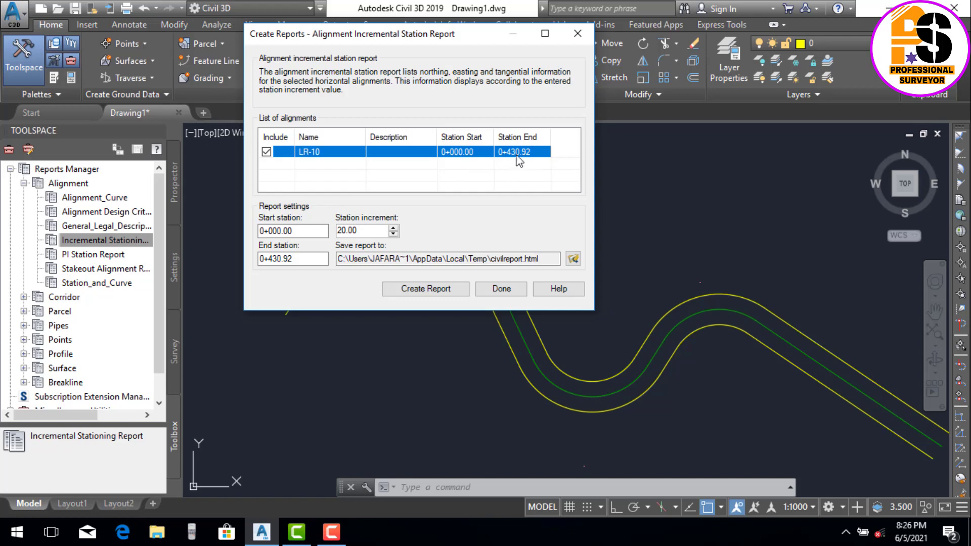
click(527, 172)
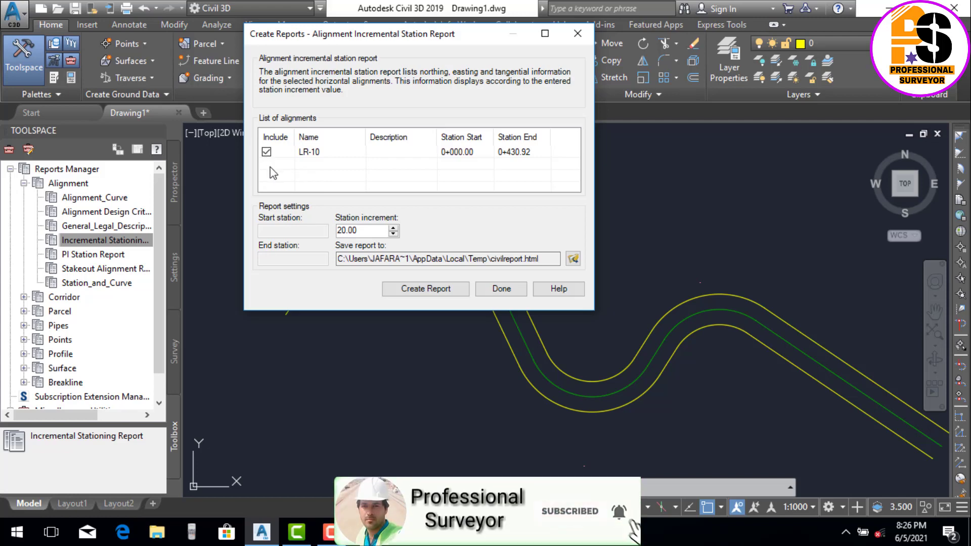
click(266, 152)
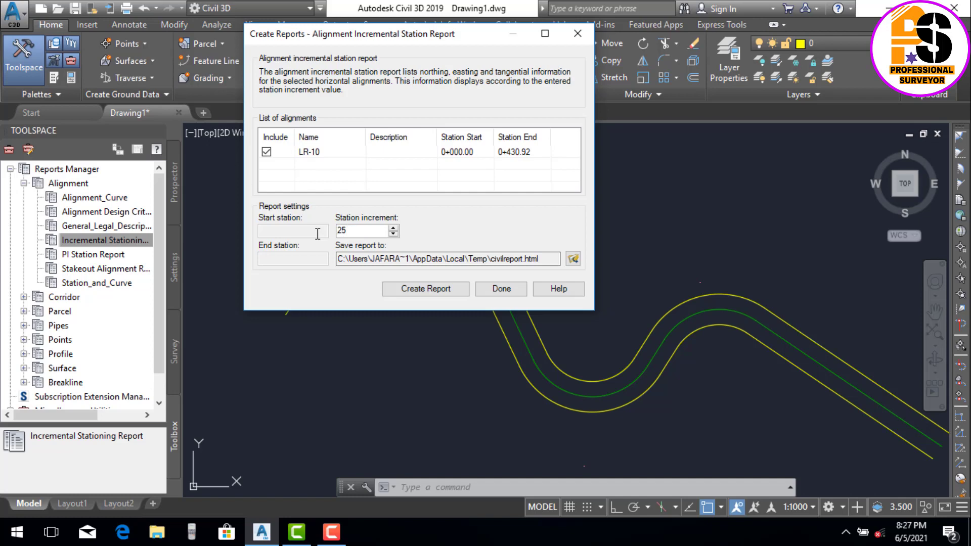
- Set the report to save on the Desktop as LR-10 in Excel 97-2003 Workbook format
click(573, 259)
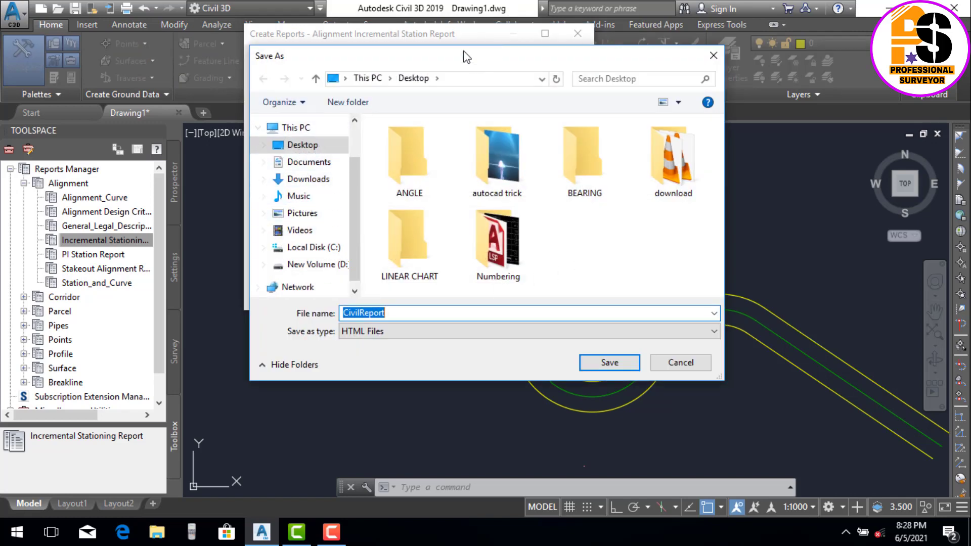
drag(466, 54, 436, 27)
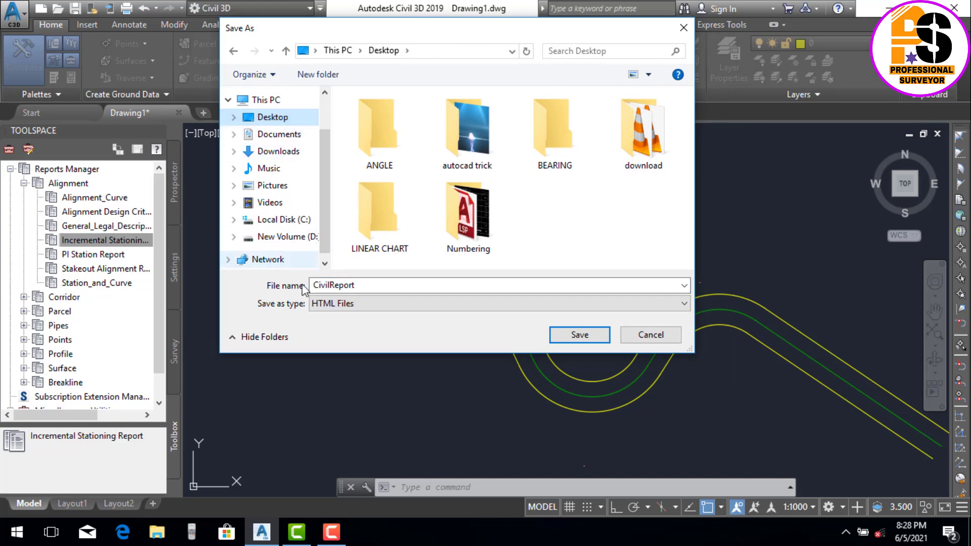
drag(356, 285, 258, 304)
key(BackSpace)
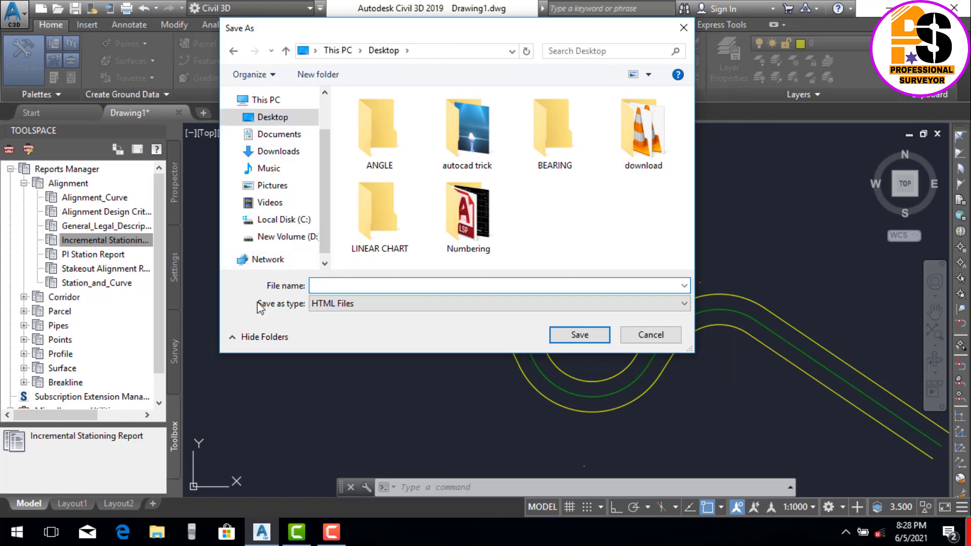
text(LR-10)
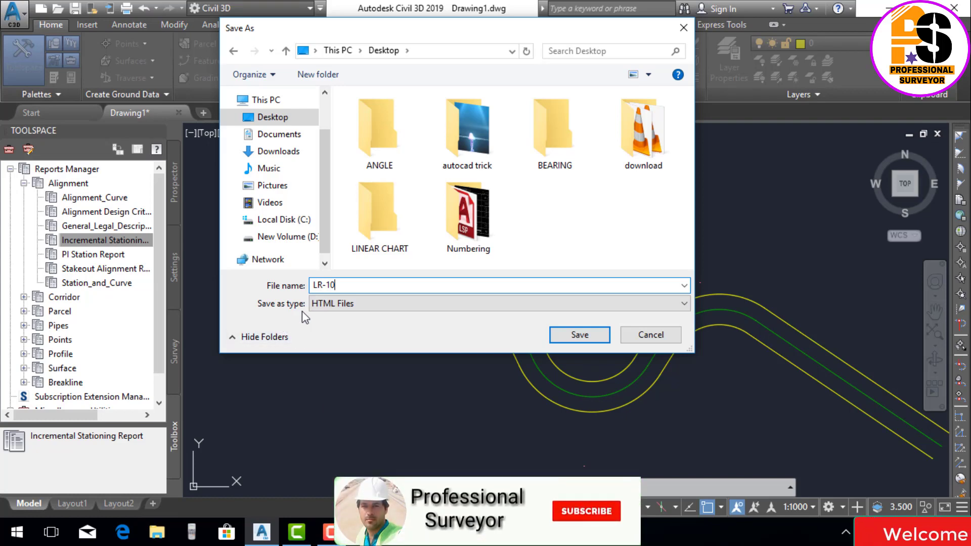
click(372, 304)
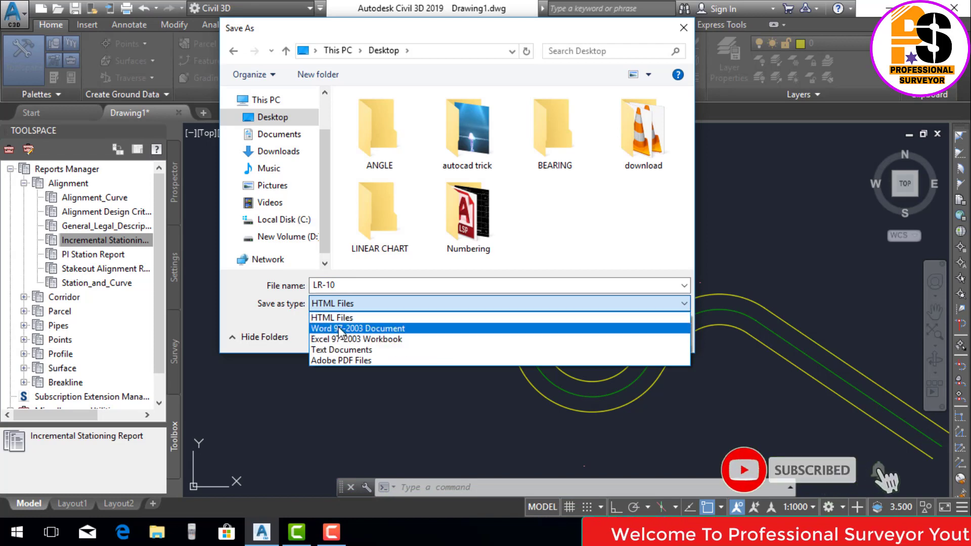
click(431, 339)
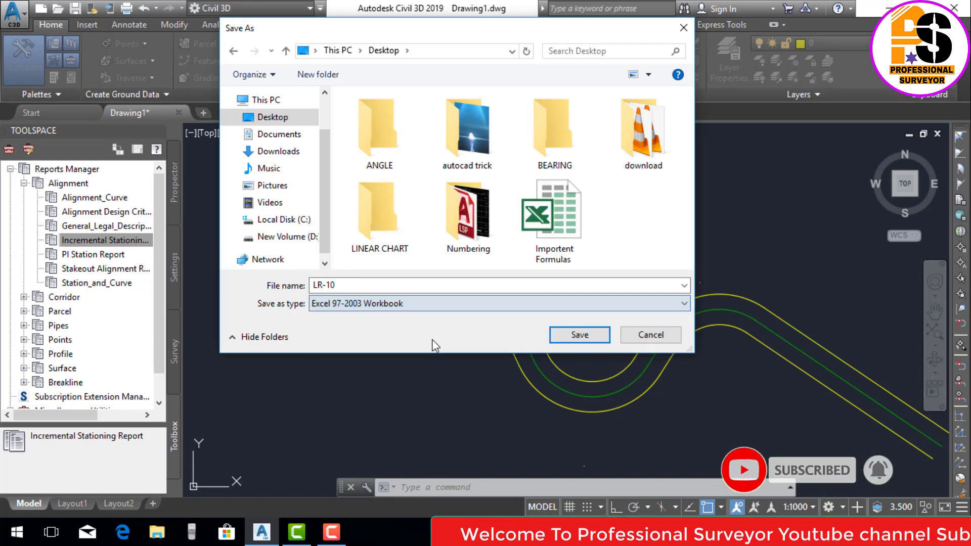
click(582, 335)
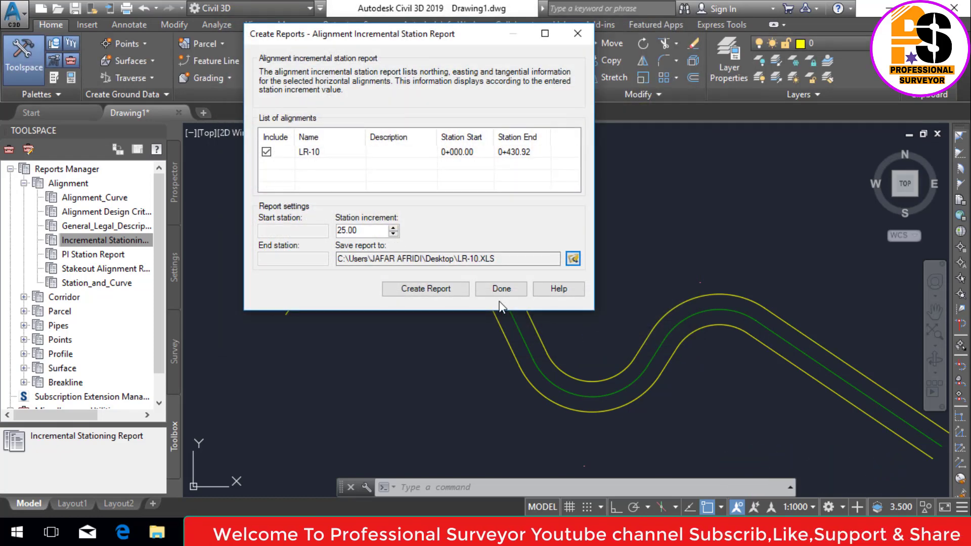
- Create the incremental station report and dismiss the Office activation notice in Excel
click(439, 289)
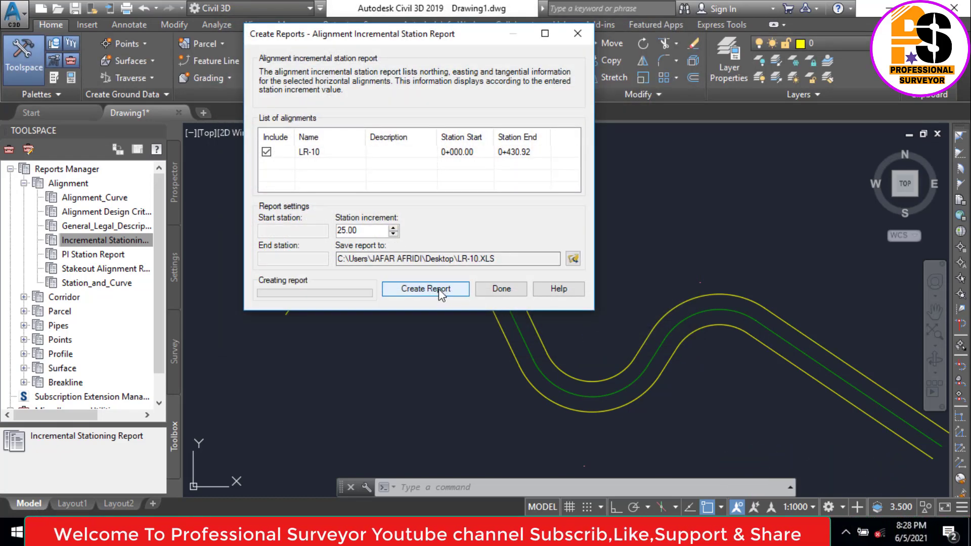
scroll(303, 283, down, 3)
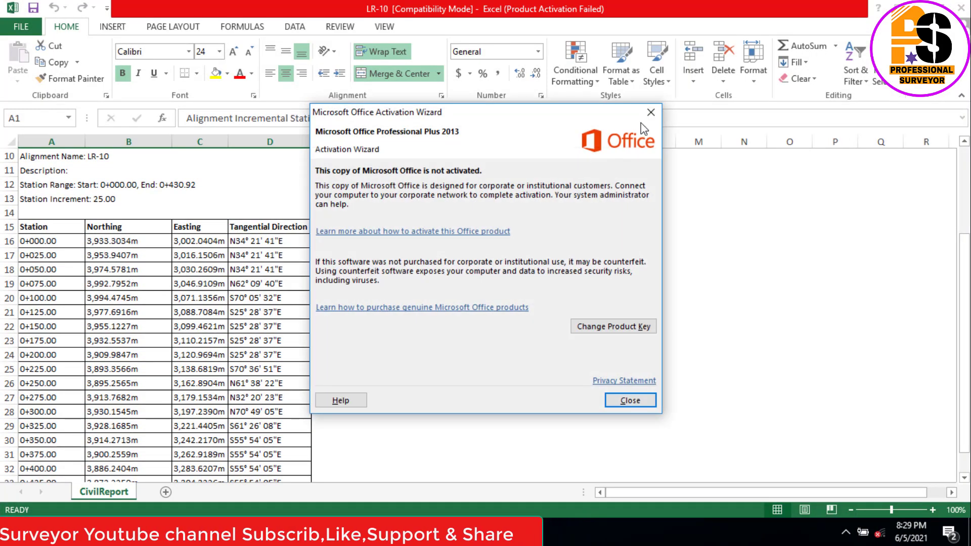
key(Escape)
- Examine the report's station rows with their northing, easting and tangential direction, and its header details
scroll(152, 245, down, 1)
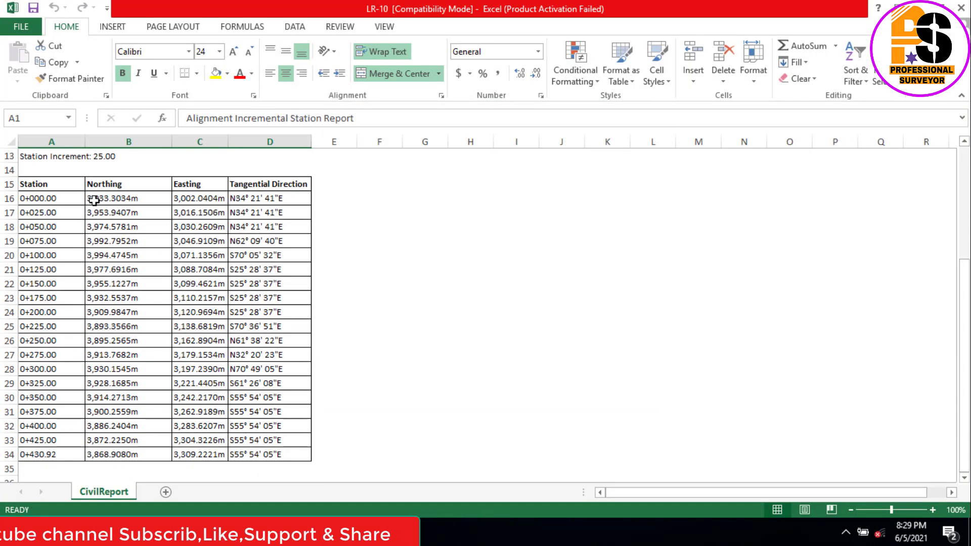
click(60, 200)
drag(60, 200, 299, 198)
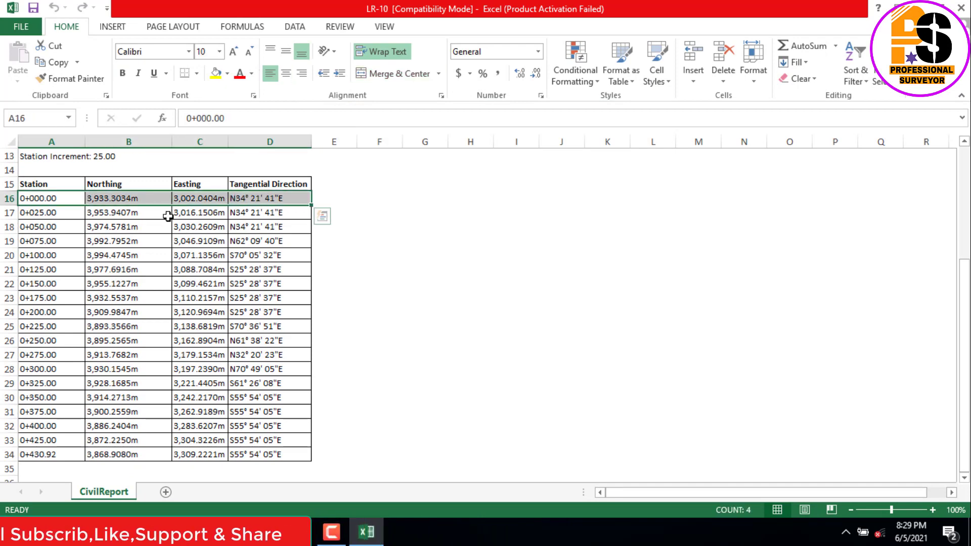
ctrl+scroll(80, 201, up, 2)
scroll(83, 282, up, 2)
scroll(83, 369, down, 1)
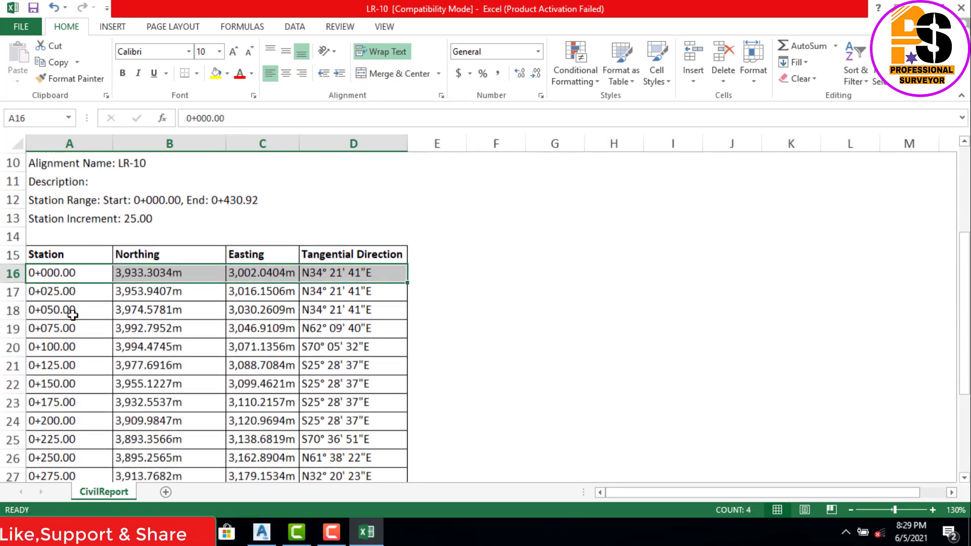
drag(63, 298, 384, 290)
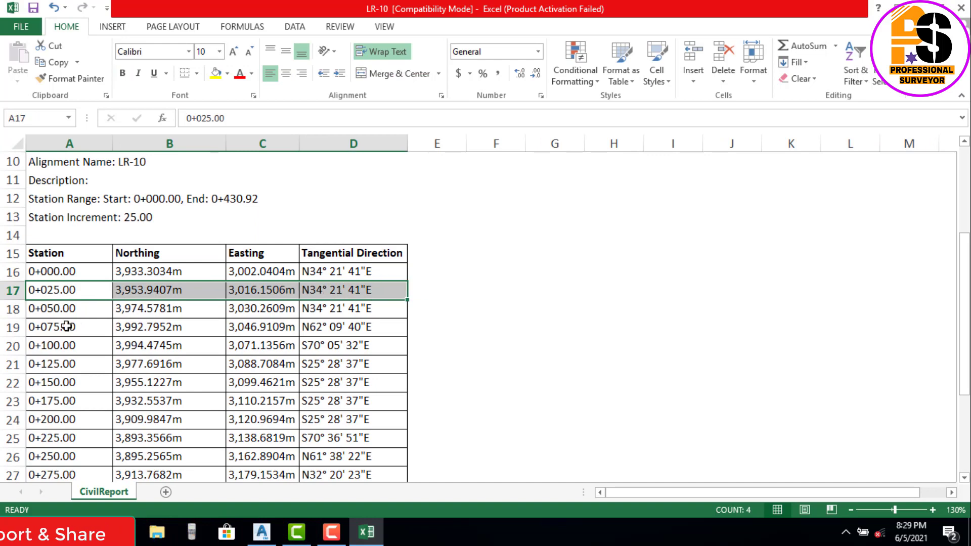
click(66, 310)
drag(202, 316, 319, 316)
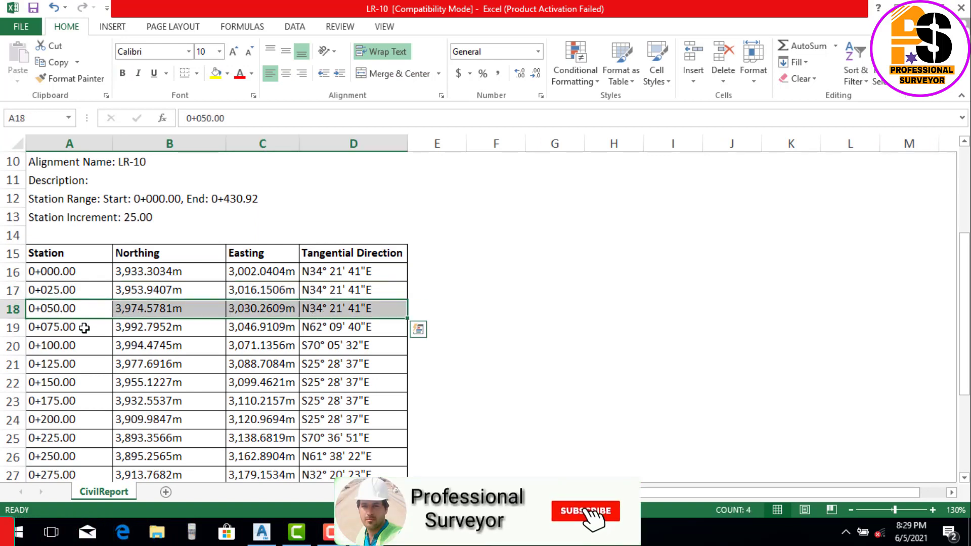
scroll(84, 327, up, 3)
click(262, 269)
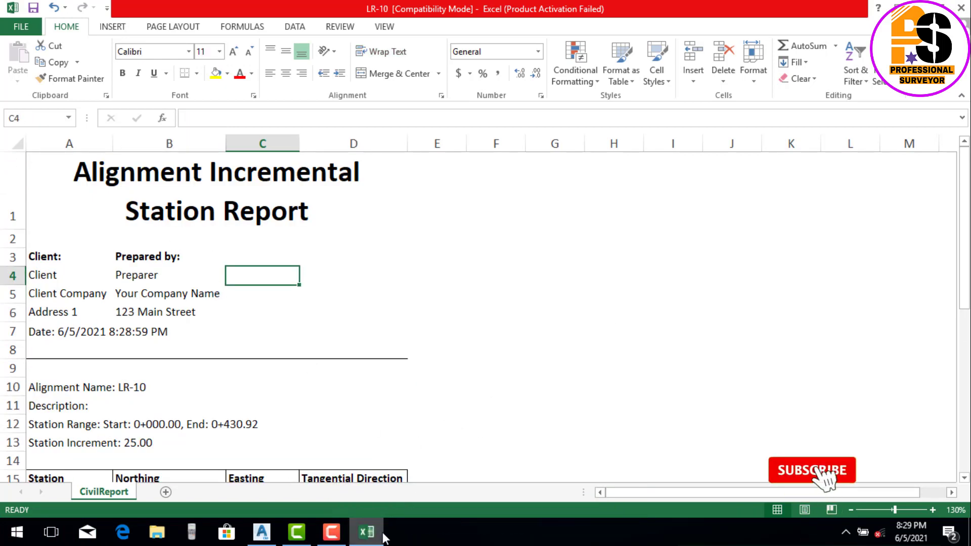
- Close the report workbook, finish the report dialog, and reopen the LR-10 workbook from the Windows desktop in Excel
click(961, 9)
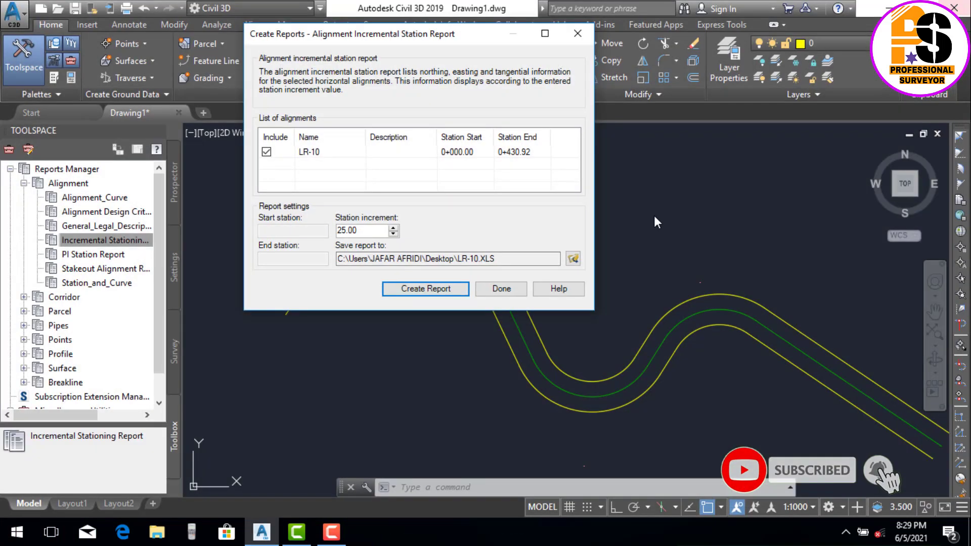
click(500, 289)
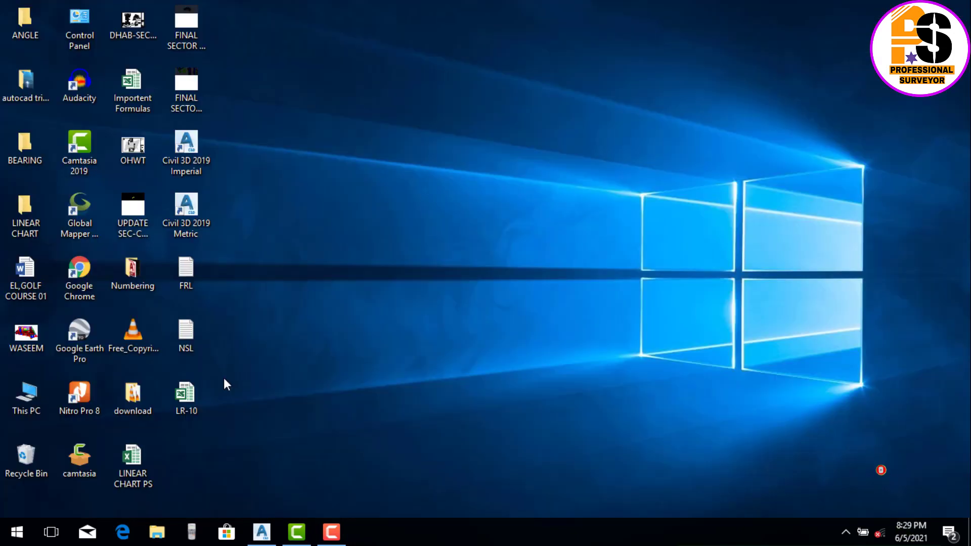
double_click(196, 393)
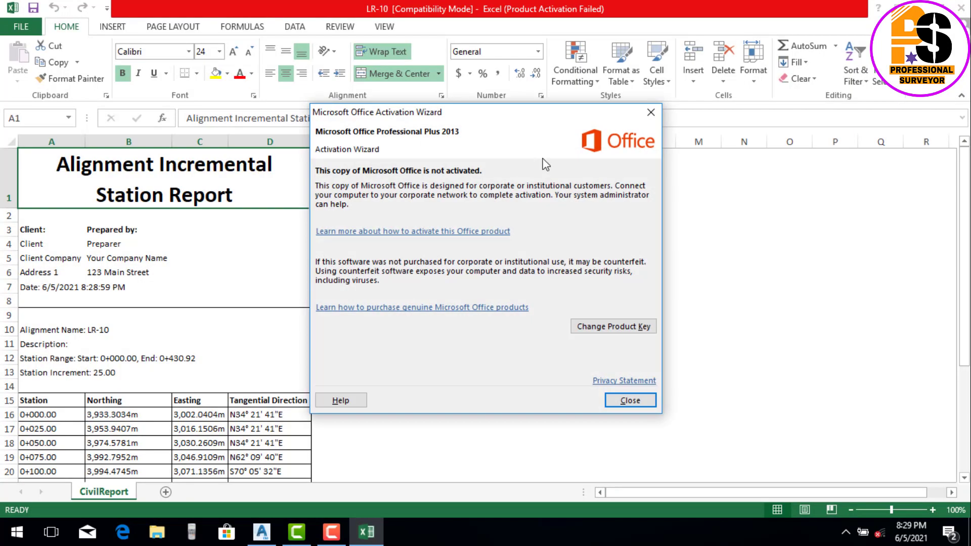
click(651, 115)
- Clear the report title and the client and preparer details in rows 1 to 8, columns A to D
drag(56, 180, 302, 301)
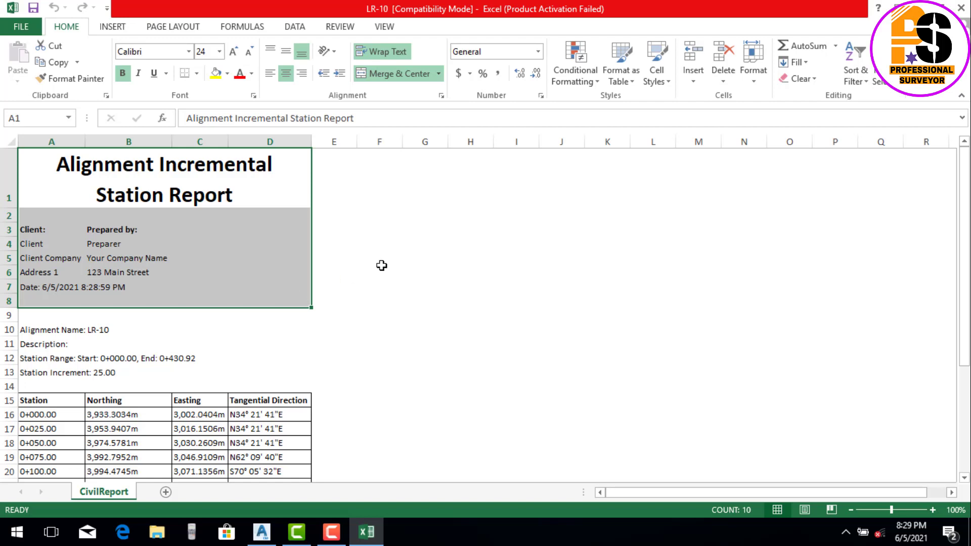
key(Delete)
scroll(373, 273, down, 1)
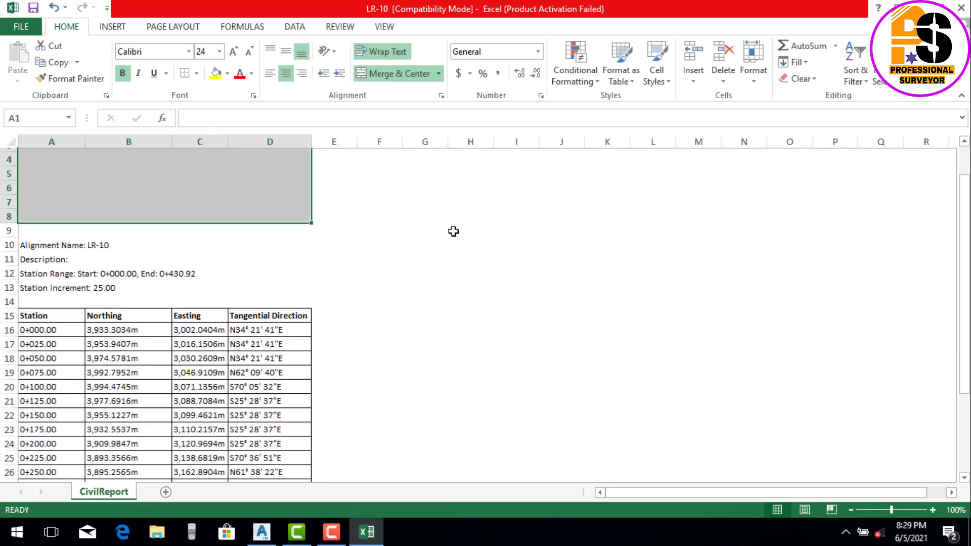
- Close the LR-10 workbook without saving its changes and return to the Civil 3D drawing
click(961, 8)
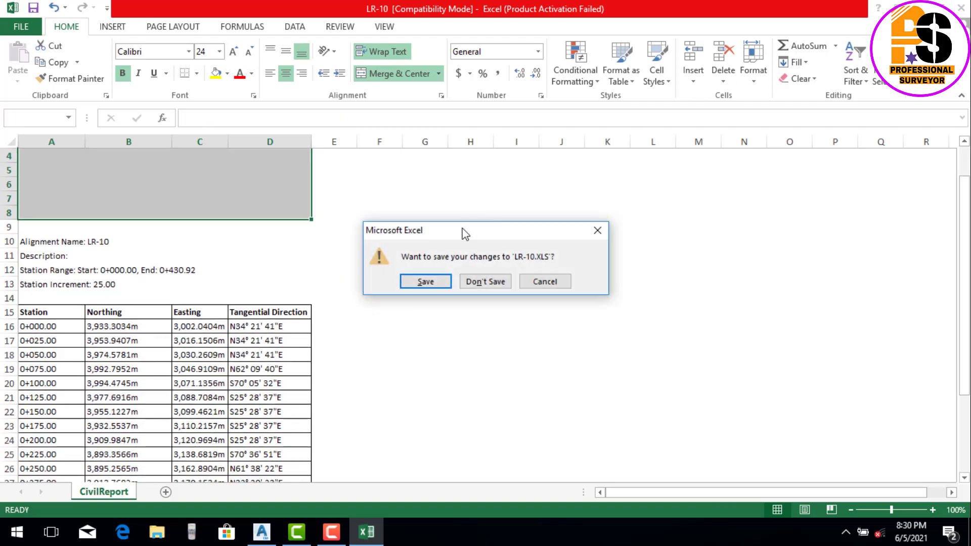
click(485, 280)
key(alt+Tab)
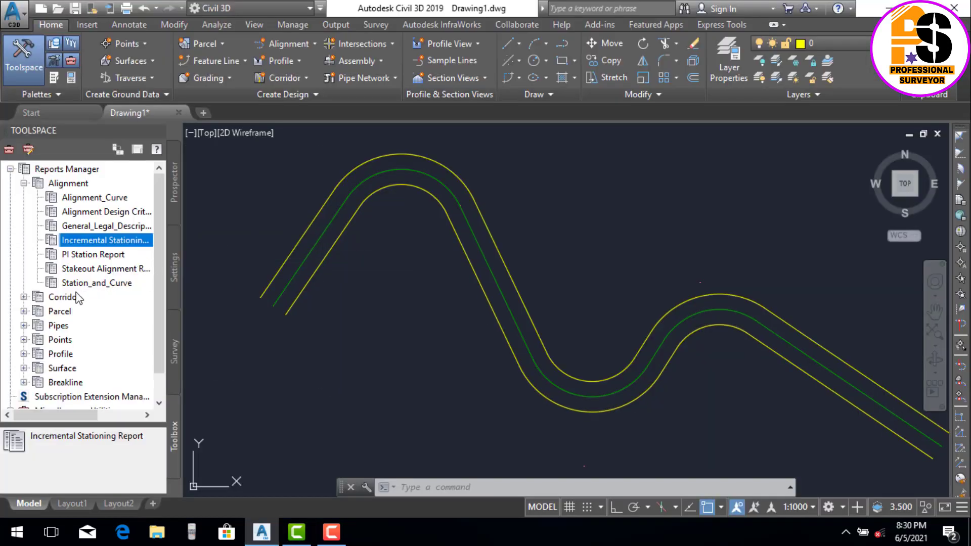
- Execute the Station_and_Curve alignment report with all listed objects, including the LR-10 centerline alignment, kept for export
click(96, 284)
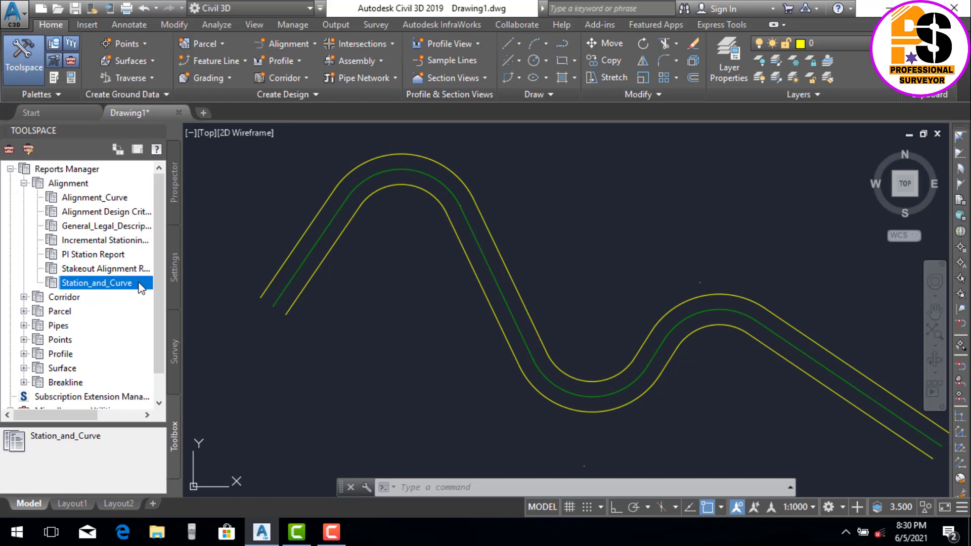
right_click(142, 287)
click(160, 292)
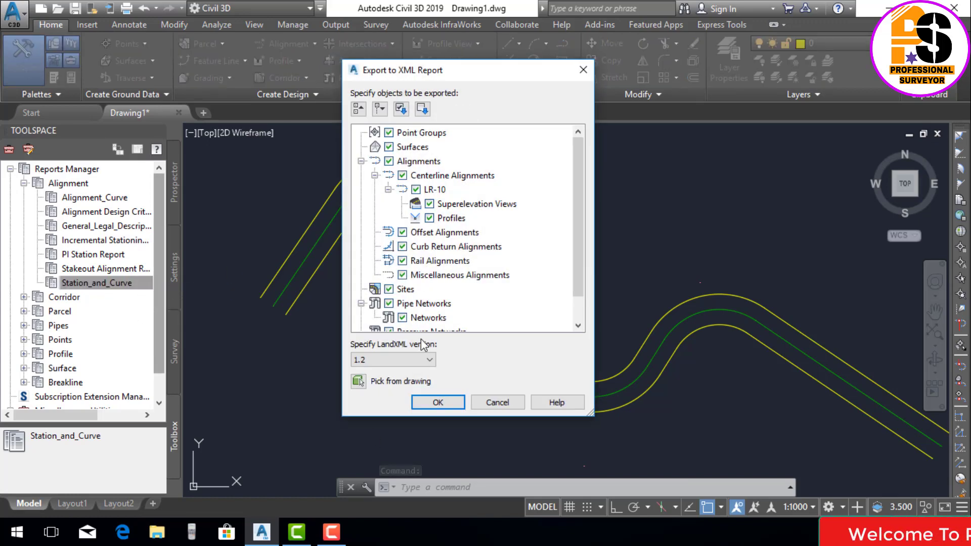
click(434, 404)
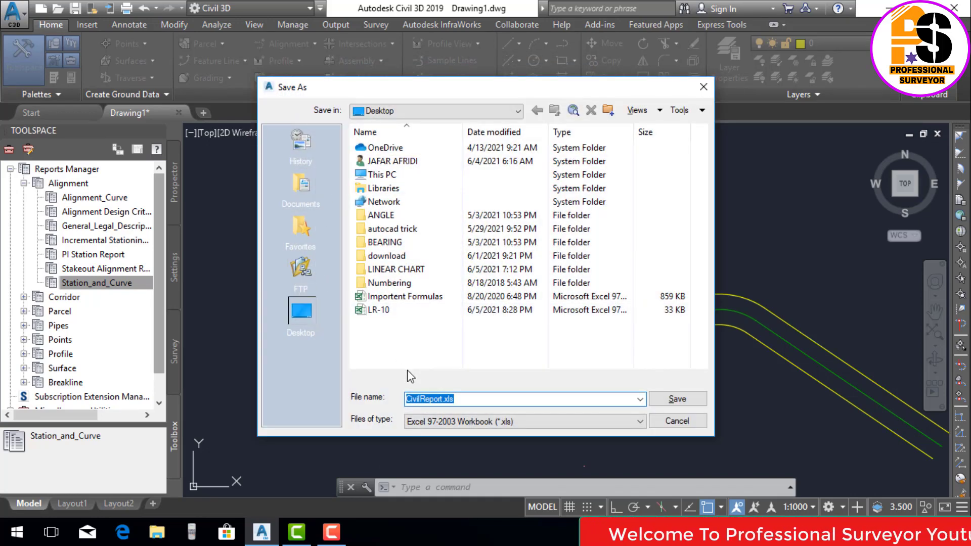
- Save the report to the desktop as the Excel 97-2003 workbook LR-10A and dismiss the Office activation notice
click(485, 399)
key(ctrl+a)
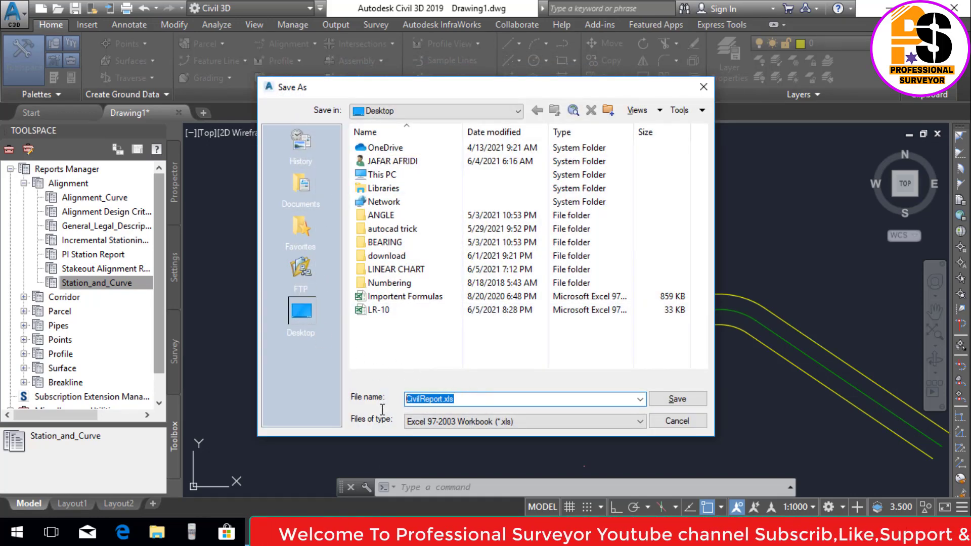
text(LR-)
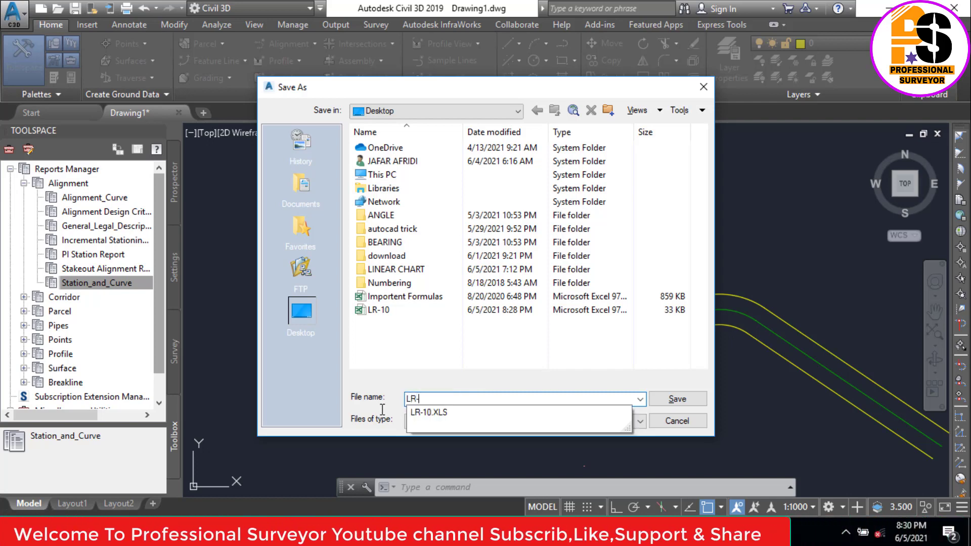
text(10A)
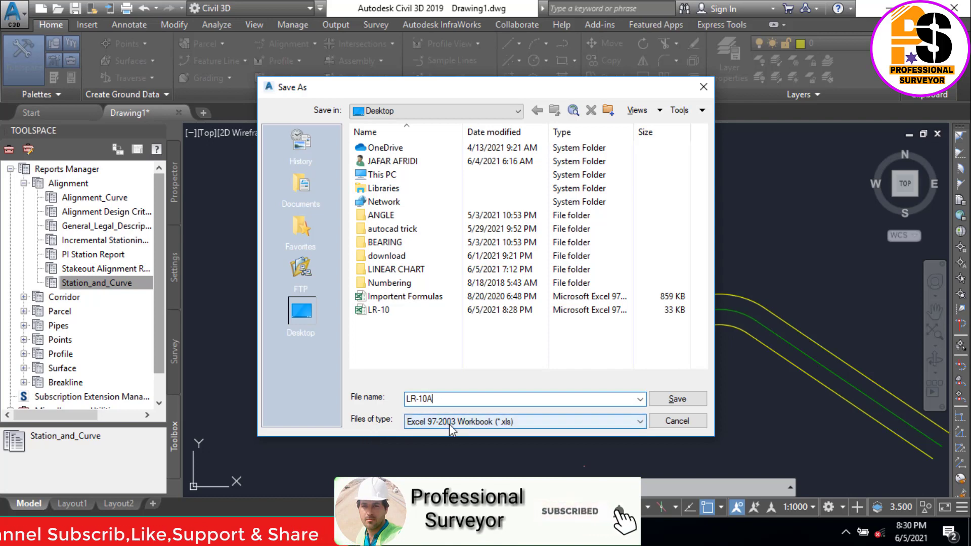
click(677, 400)
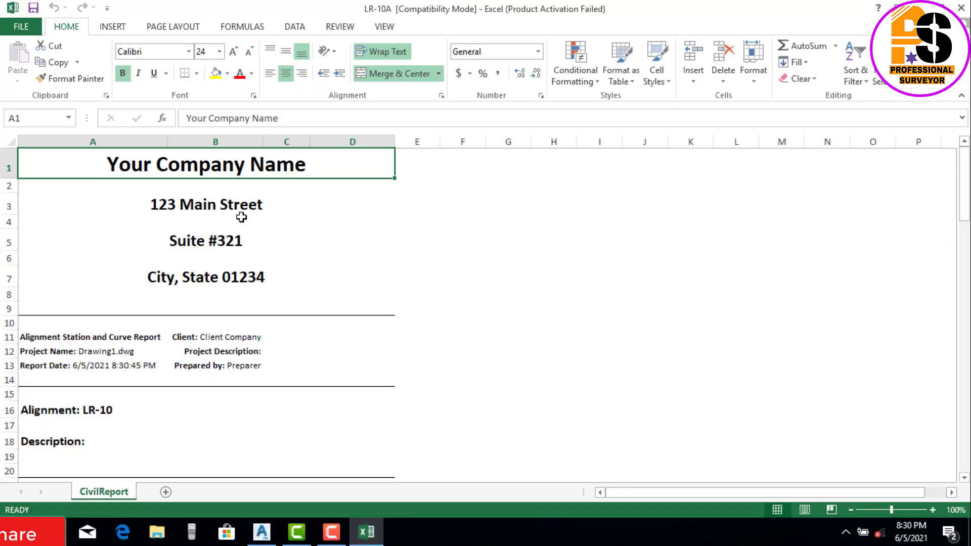
scroll(234, 226, down, 5)
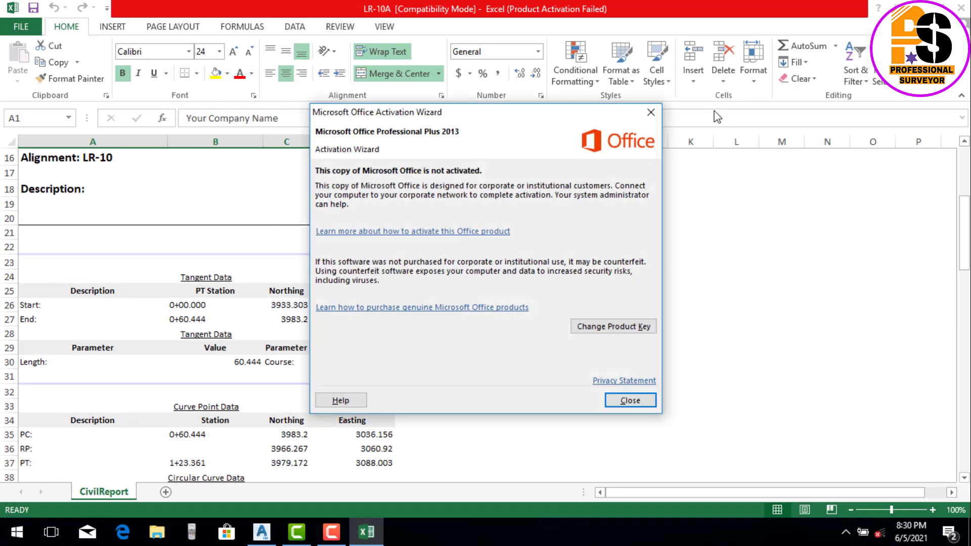
click(651, 112)
- Examine the first tangent's start and end stations, their northing and easting, and its length and course in rows 26 to 30
scroll(439, 265, down, 1)
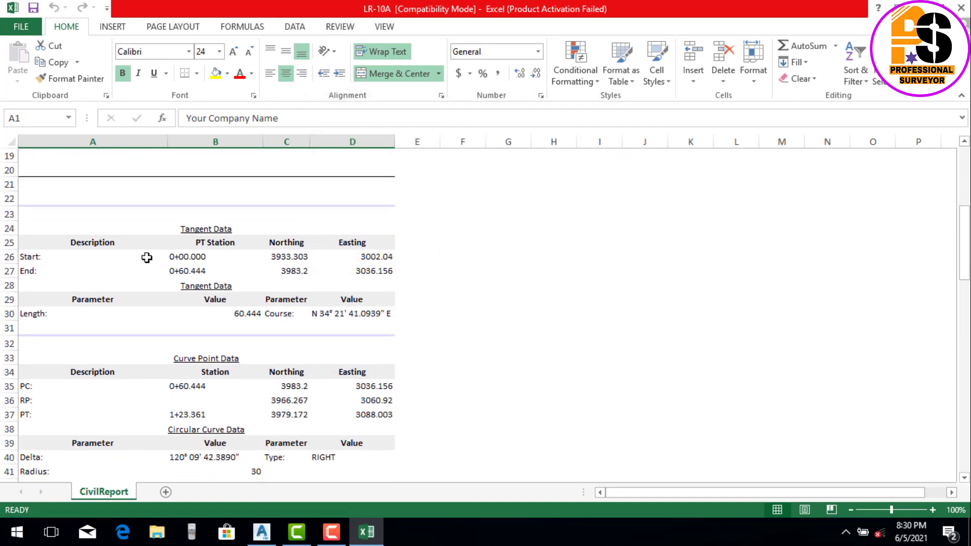
drag(31, 258, 380, 255)
drag(35, 274, 372, 273)
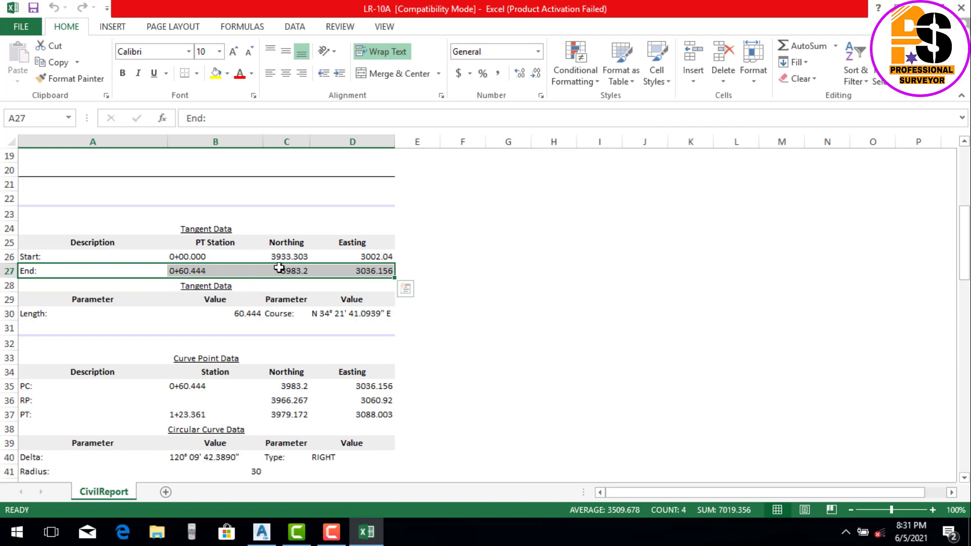
click(299, 259)
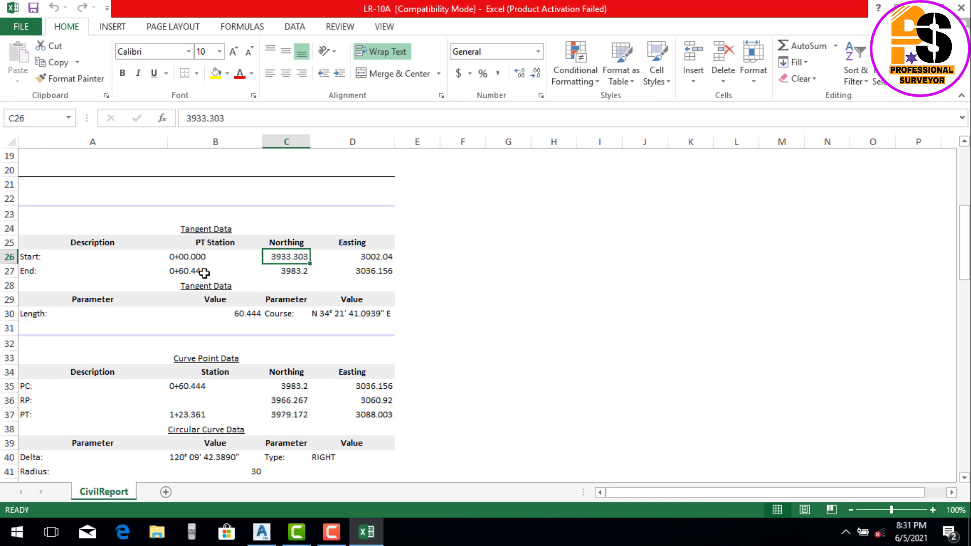
scroll(275, 277, down, 1)
scroll(139, 274, down, 1)
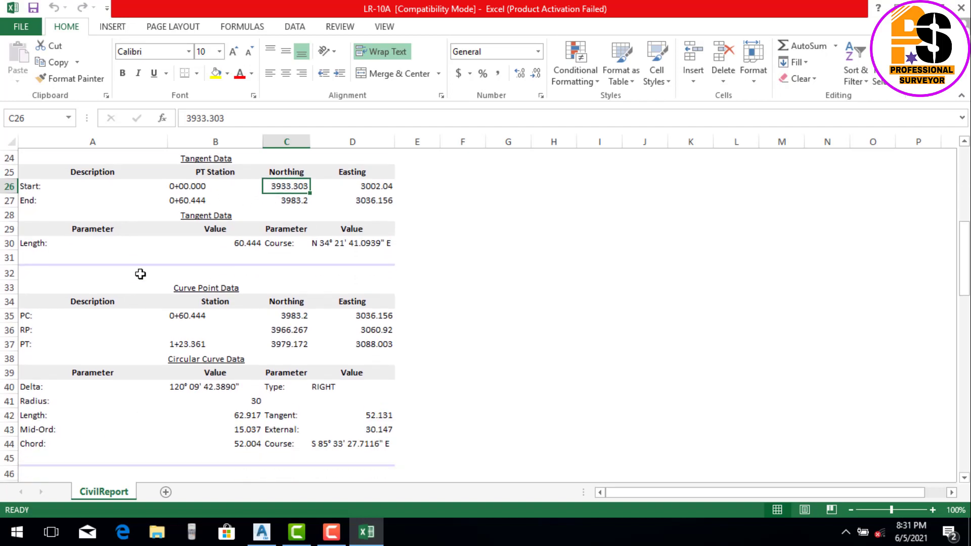
drag(46, 229, 356, 228)
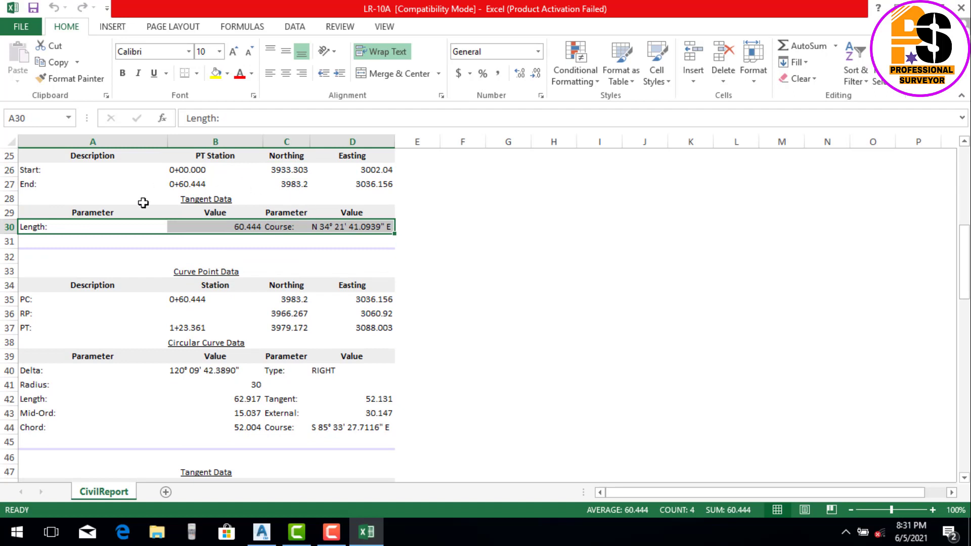
scroll(238, 238, up, 1)
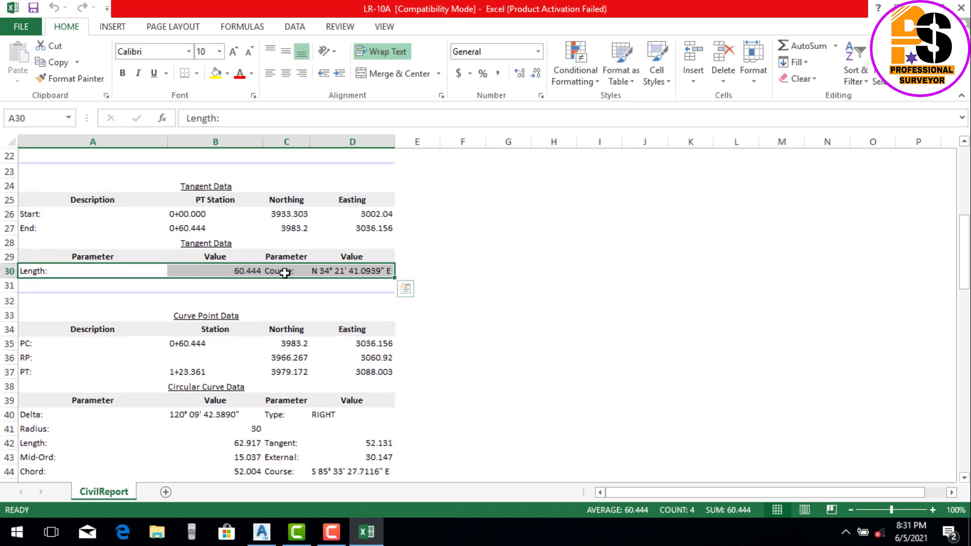
scroll(284, 273, down, 1)
click(435, 240)
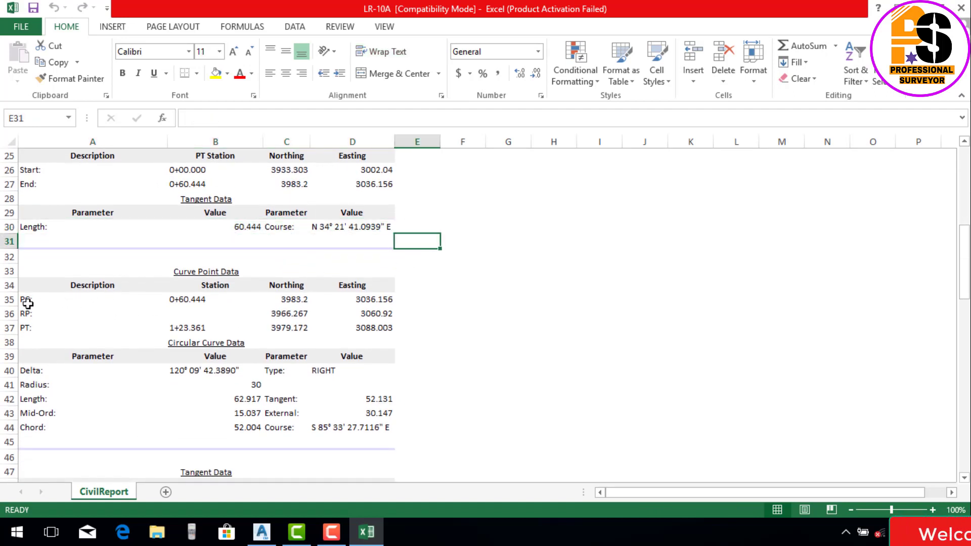
- Examine the first curve's PC and PT rows and compare the PC coordinates with the preceding tangent's end point
drag(27, 303, 357, 299)
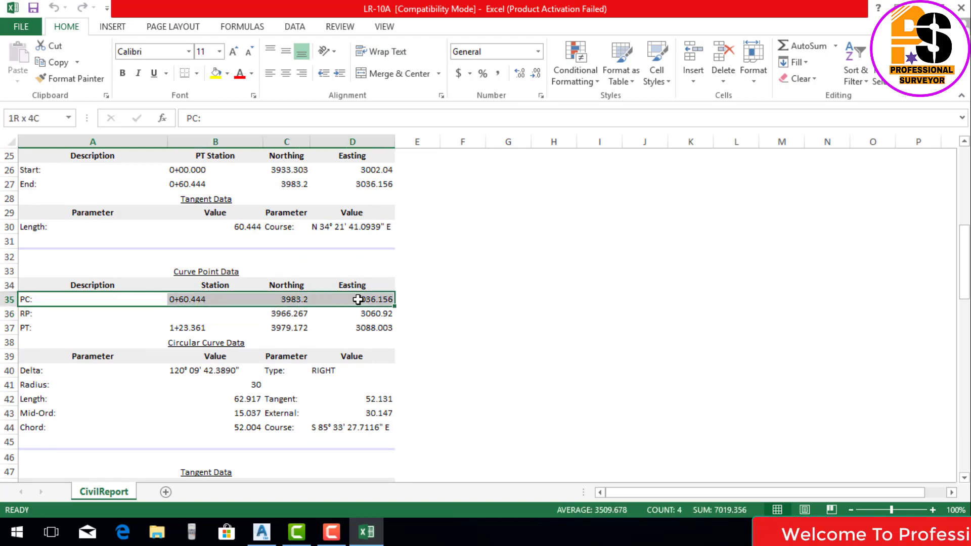
ctrl+scroll(132, 314, up, 1)
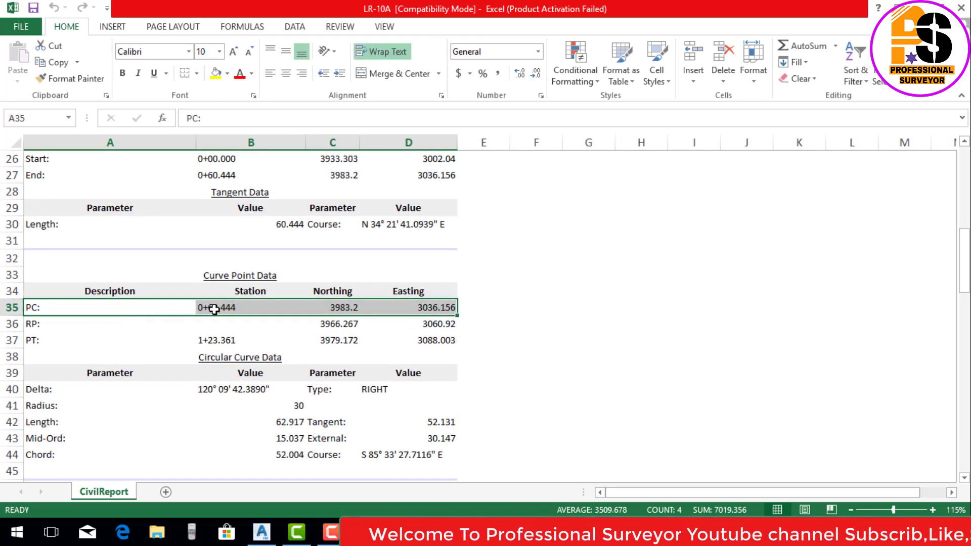
drag(71, 173, 399, 180)
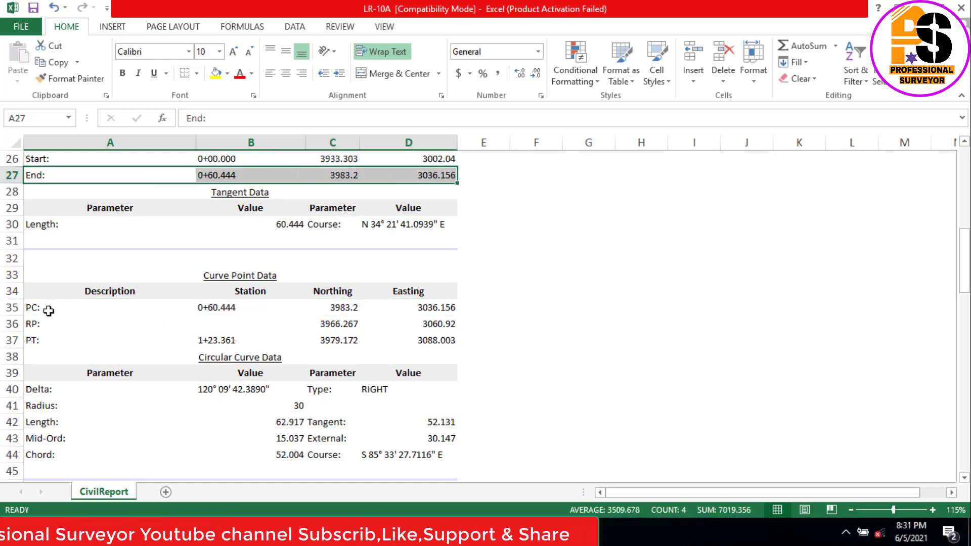
drag(349, 309, 434, 307)
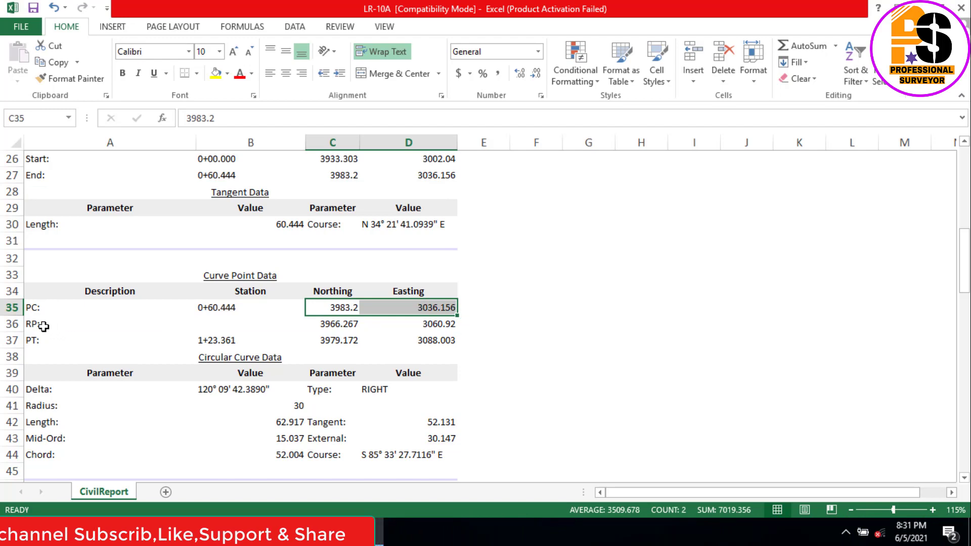
drag(32, 341, 415, 339)
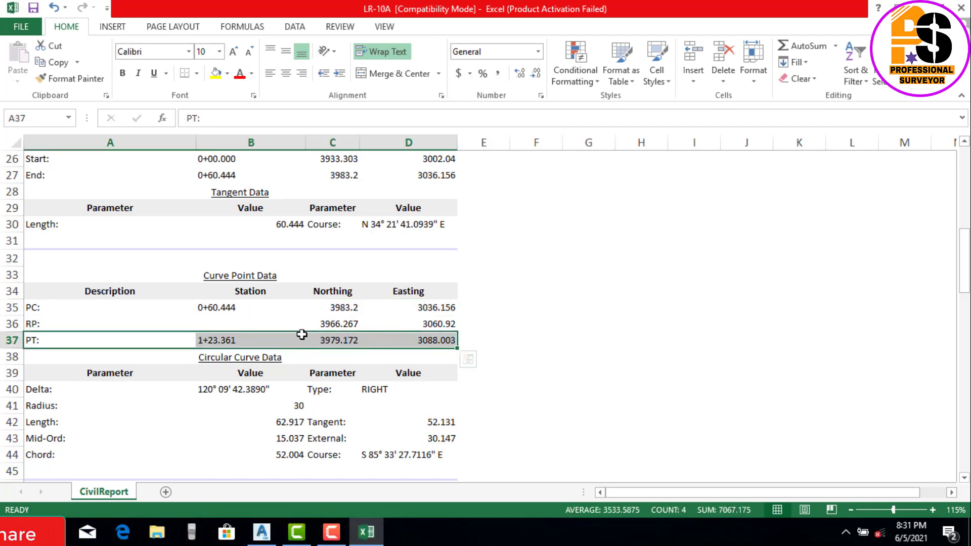
- Examine the first curve's circular curve data in rows 40 to 44: delta, radius, length, tangent, mid-ordinate, external, chord and course
scroll(301, 334, down, 2)
click(138, 323)
click(64, 296)
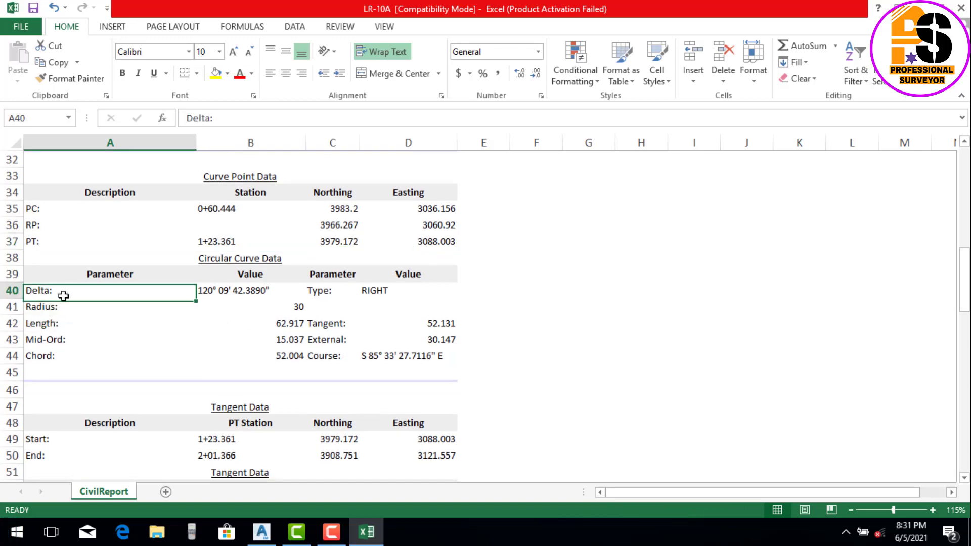
drag(63, 296, 403, 301)
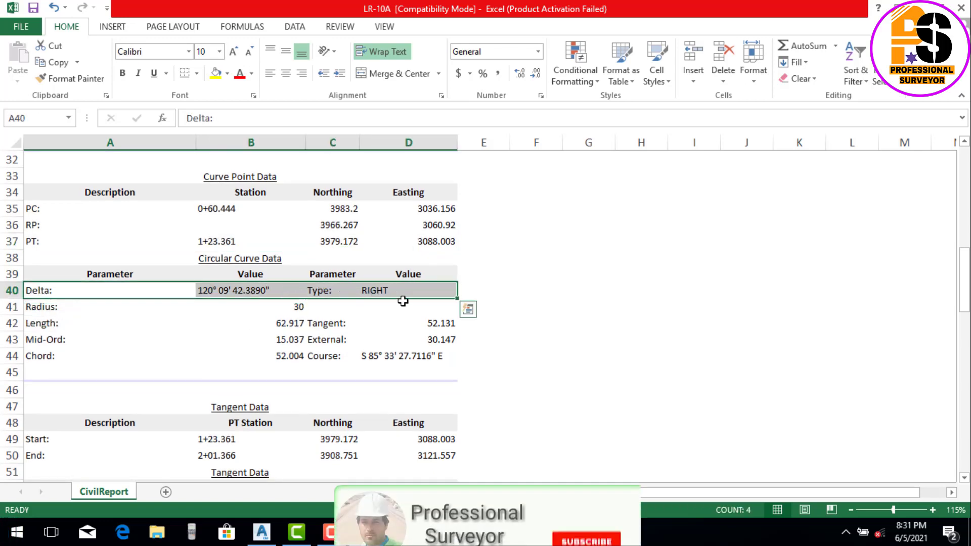
click(42, 307)
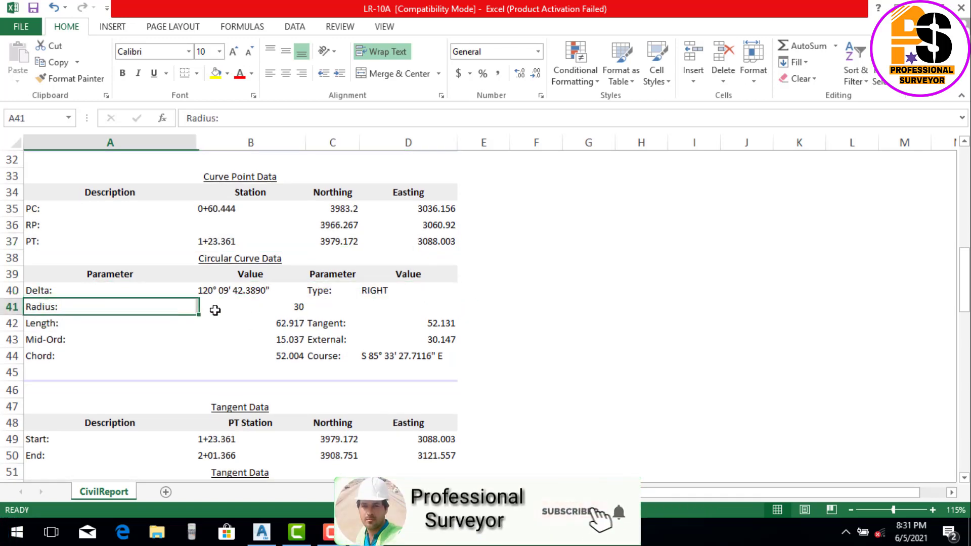
drag(215, 310, 329, 310)
drag(86, 325, 437, 326)
drag(45, 345, 407, 348)
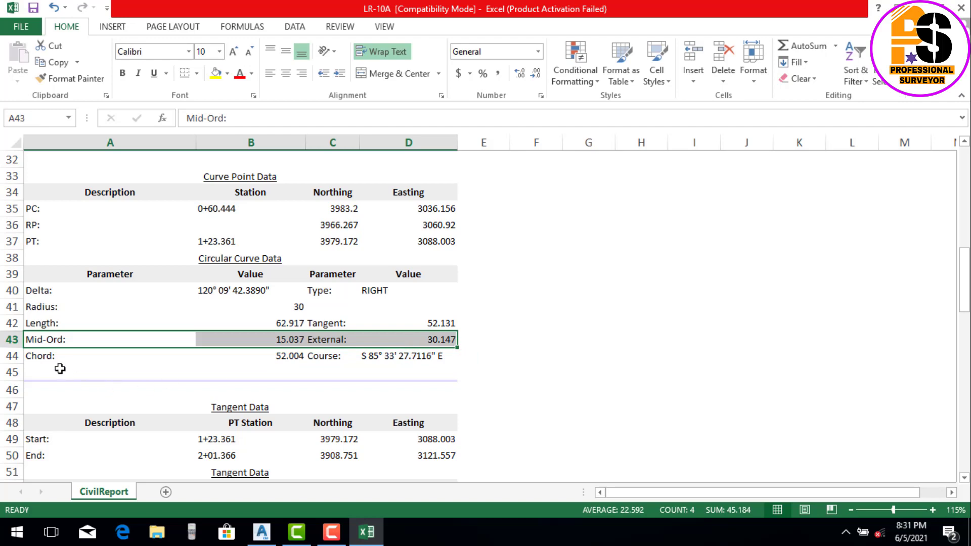
drag(45, 362, 462, 366)
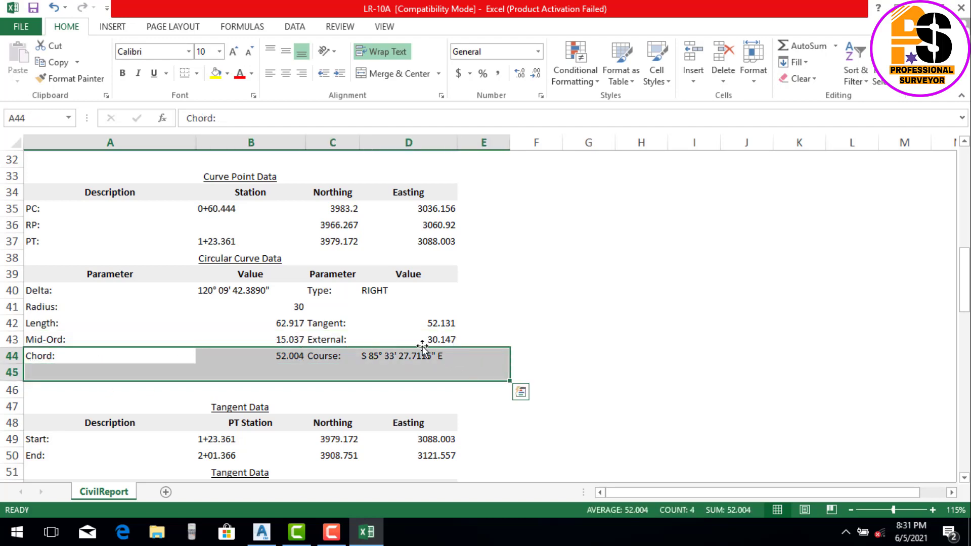
click(568, 278)
scroll(318, 303, down, 1)
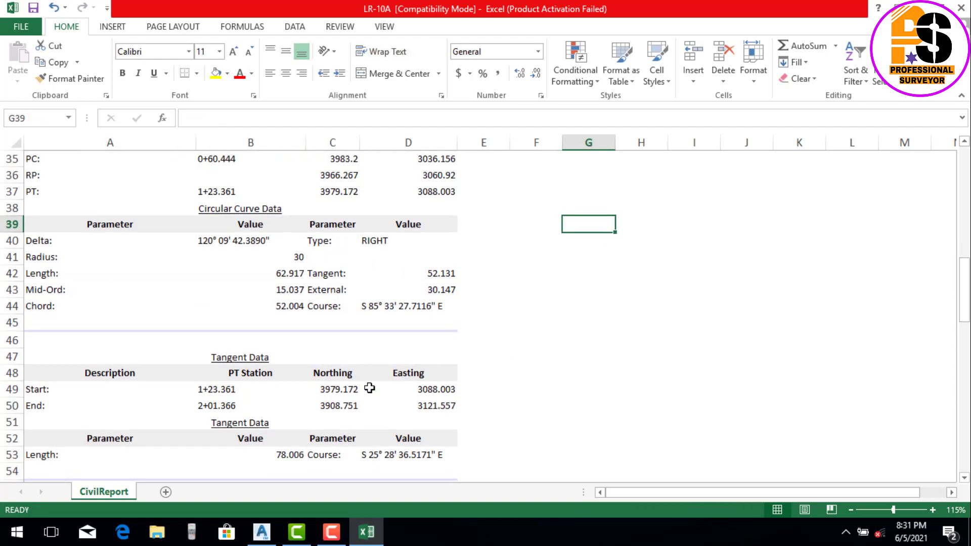